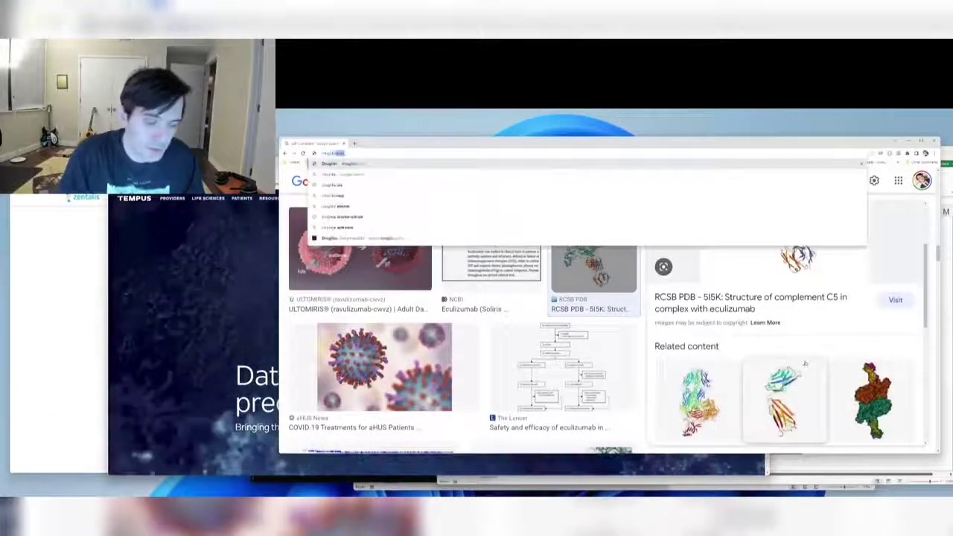
# Step: Open the Druglike website and start its virtual screening demo
pyautogui.press('Return')
pyautogui.scroll(-5, 574, 400)
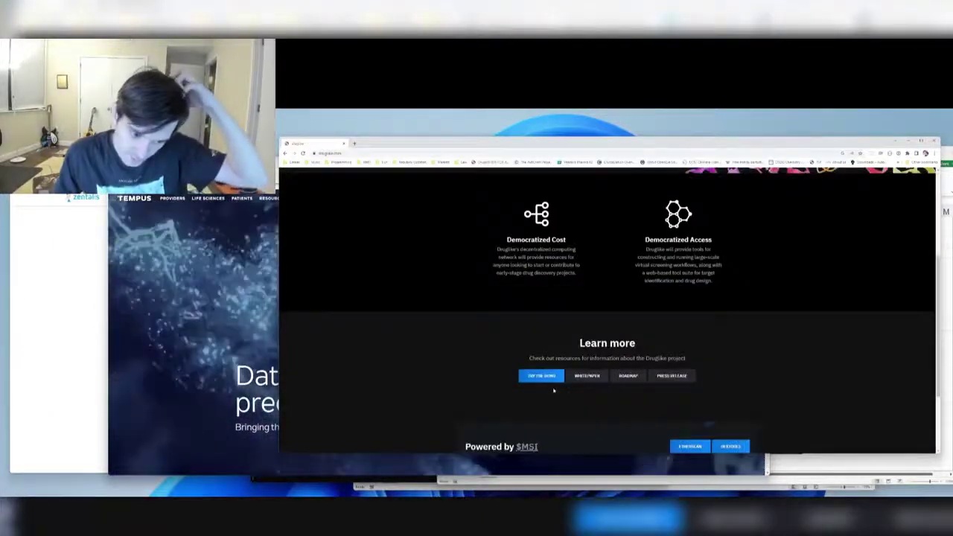
pyautogui.click(408, 325)
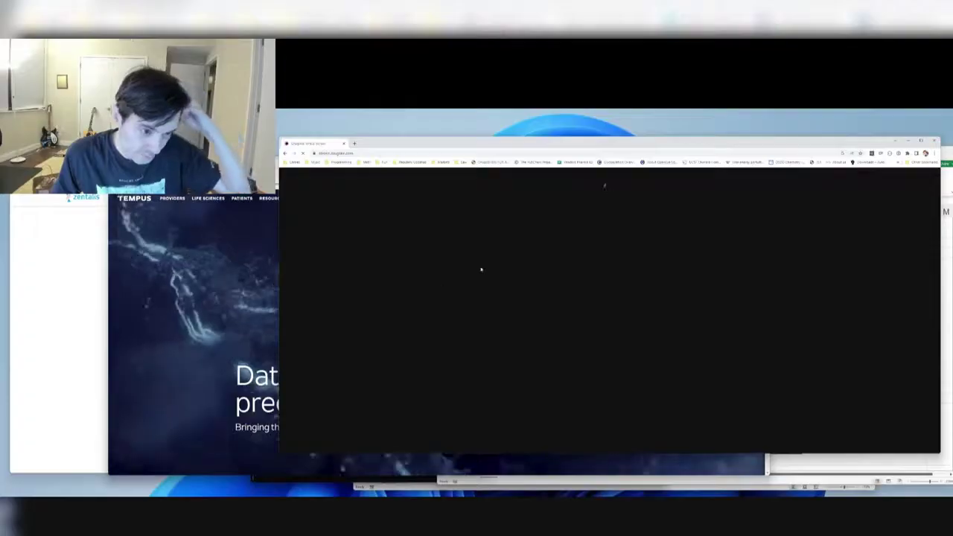
# Step: Select the structure with PDB ID 5I5K as the target of the virtual screen
pyautogui.click(528, 237)
pyautogui.write('5')
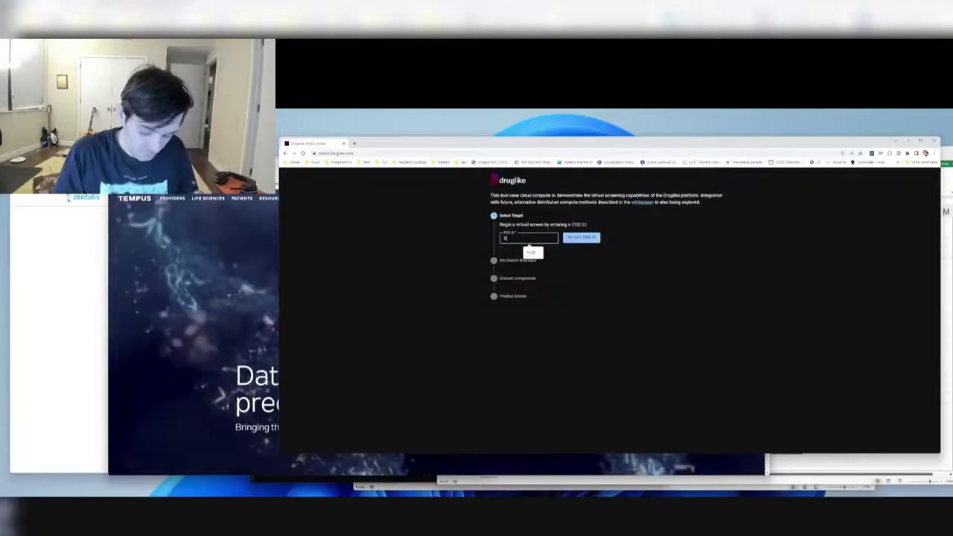
pyautogui.write('C5A')
pyautogui.press('Return')
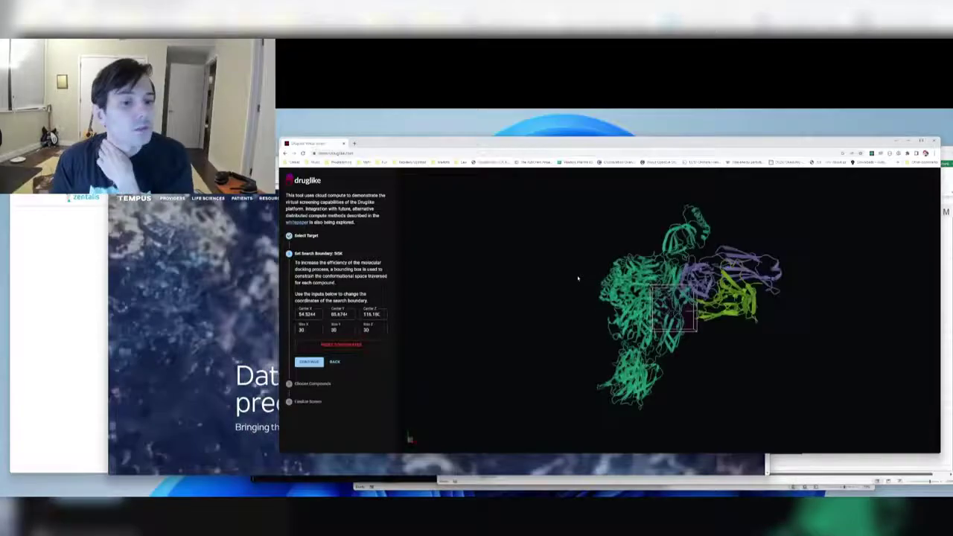
# Step: Examine the 5I5K protein structure and the position of its search boundary box from several angles
pyautogui.moveTo(799, 242); pyautogui.dragTo(506, 402)
pyautogui.scroll(5, 509, 401)
pyautogui.moveTo(577, 259); pyautogui.dragTo(457, 426)
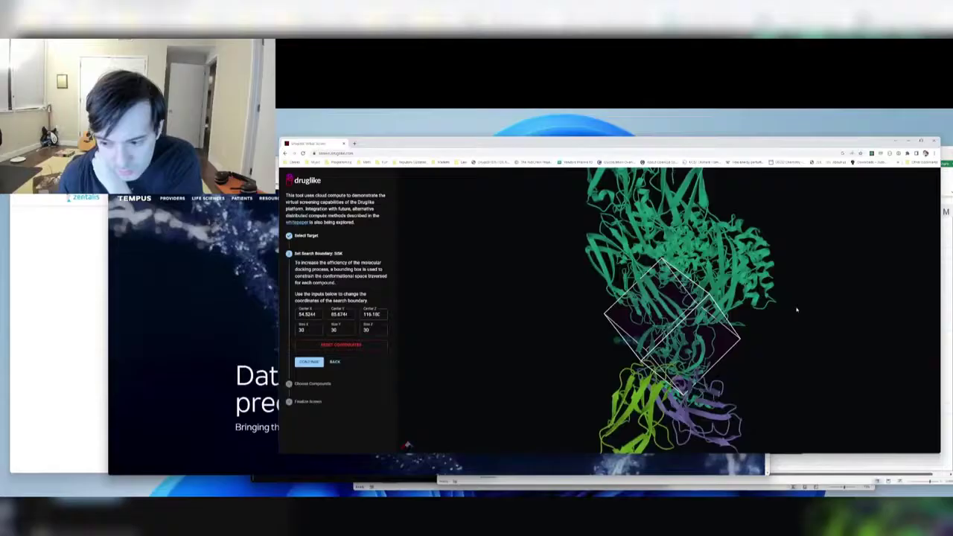
pyautogui.scroll(4, 797, 310)
pyautogui.moveTo(819, 324); pyautogui.dragTo(741, 376)
pyautogui.scroll(-5, 757, 360)
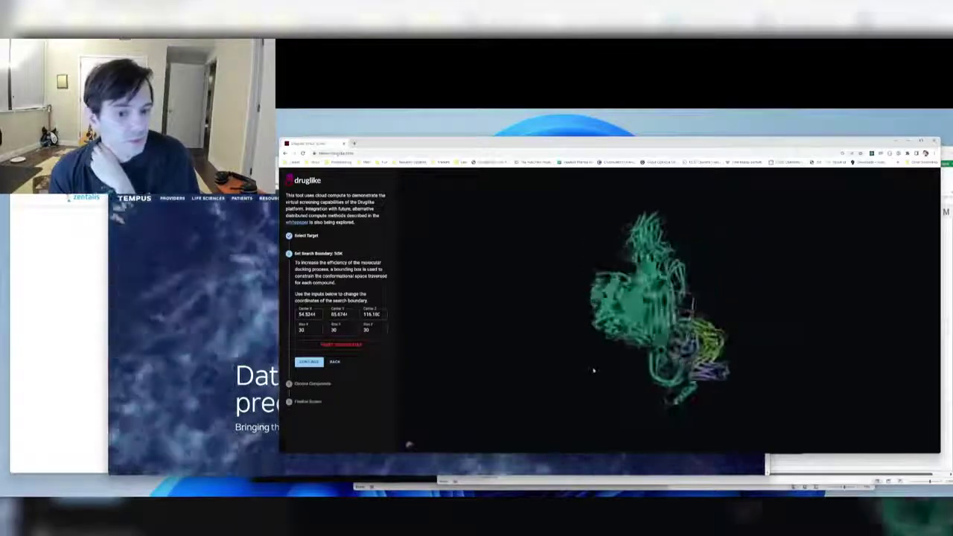
pyautogui.moveTo(593, 370); pyautogui.dragTo(330, 432)
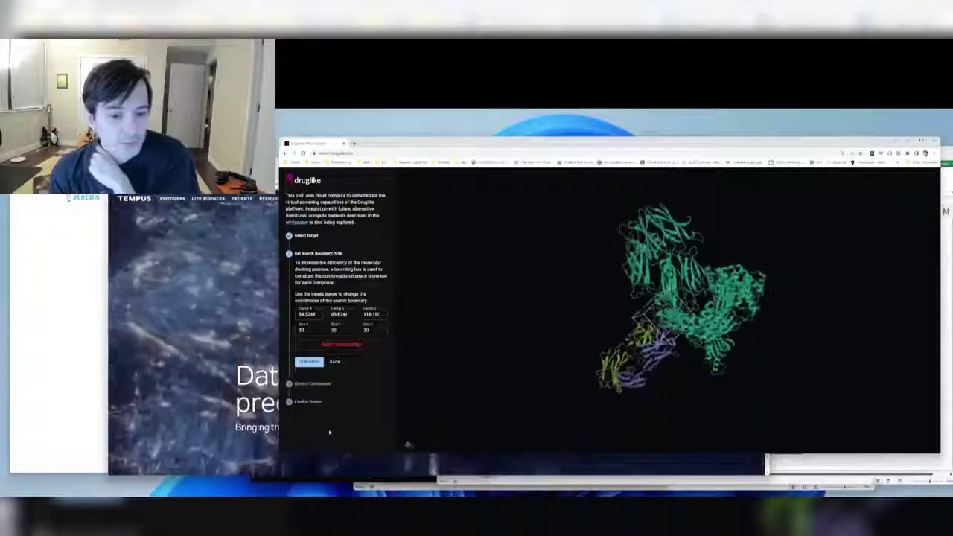
# Step: Accept the default search boundary and set the ZINC15 filter for number of rotatable bonds to 0–12
pyautogui.click(309, 361)
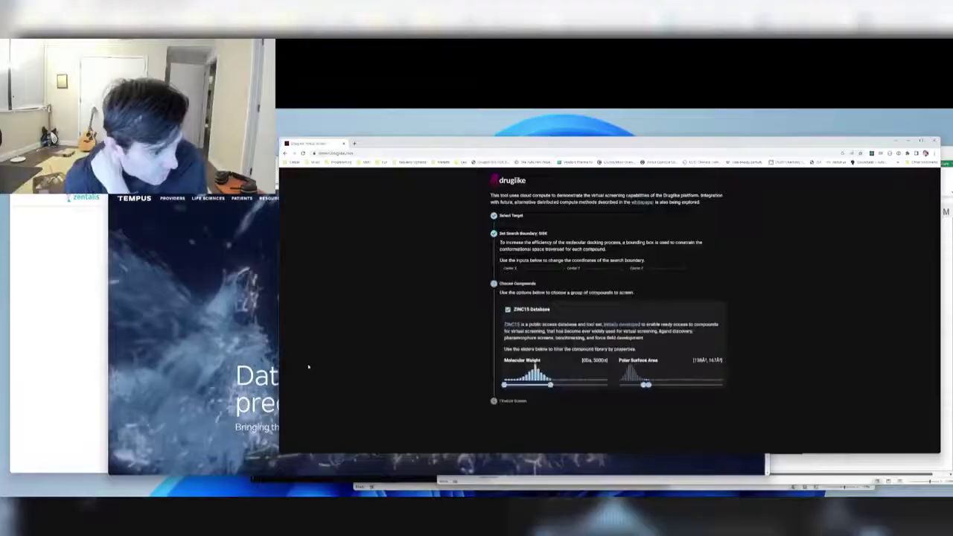
pyautogui.scroll(-3, 804, 358)
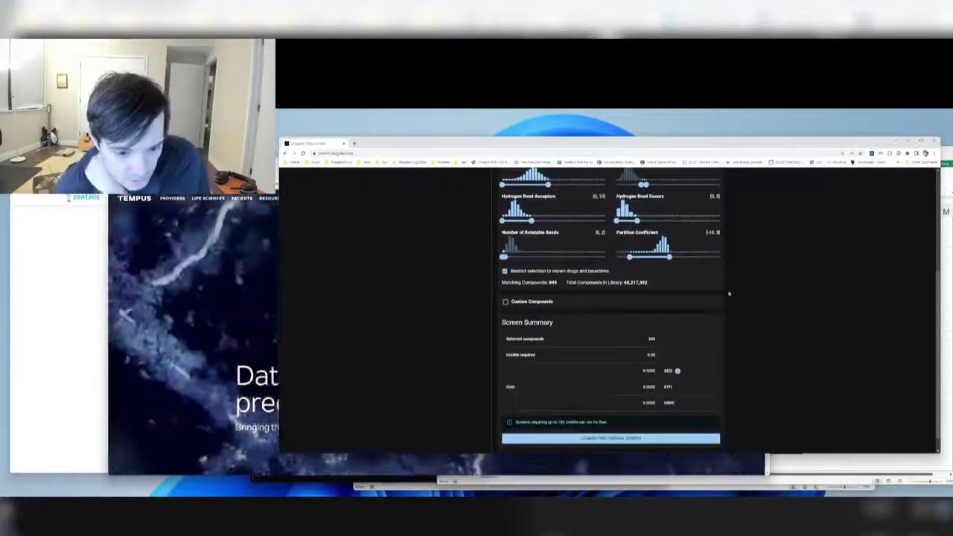
pyautogui.scroll(1, 743, 313)
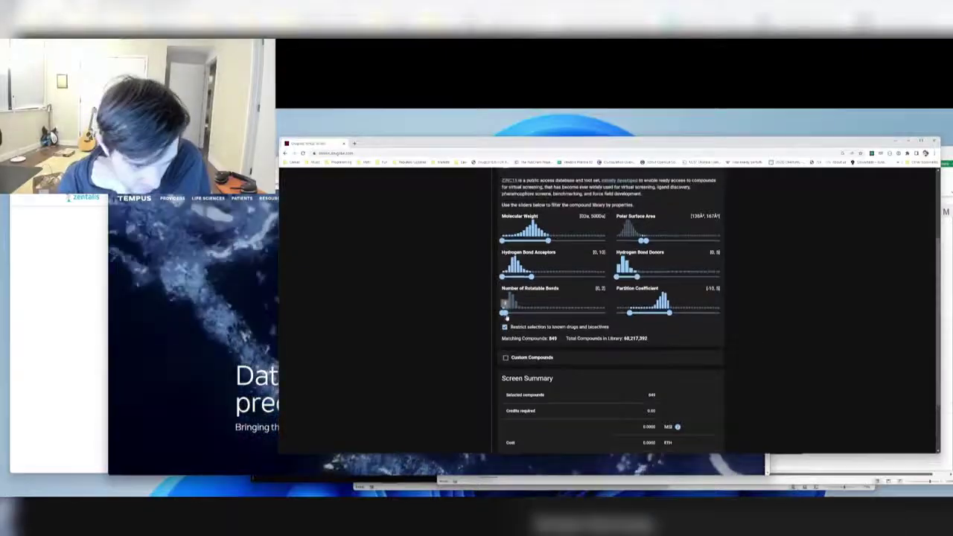
pyautogui.moveTo(504, 313); pyautogui.dragTo(513, 314)
pyautogui.scroll(-1, 808, 322)
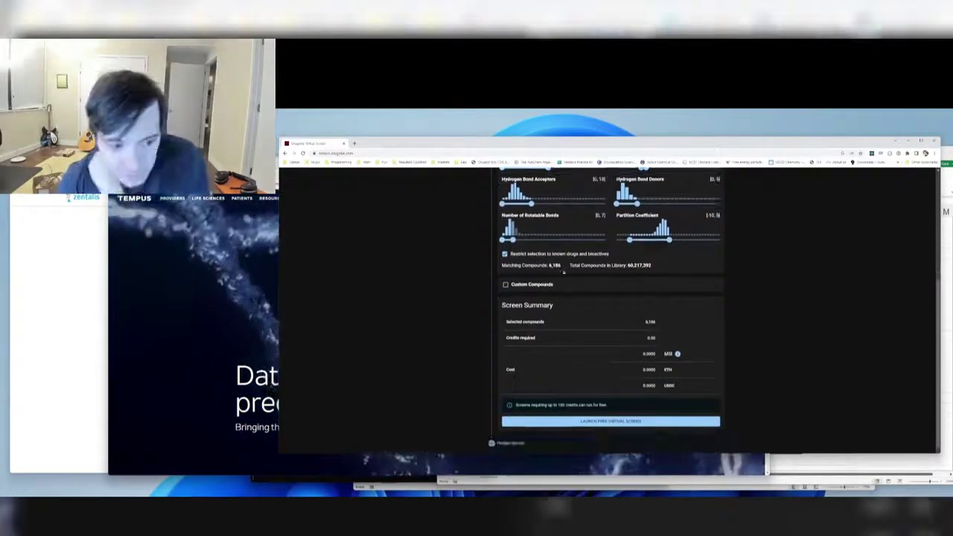
pyautogui.moveTo(513, 240); pyautogui.dragTo(520, 239)
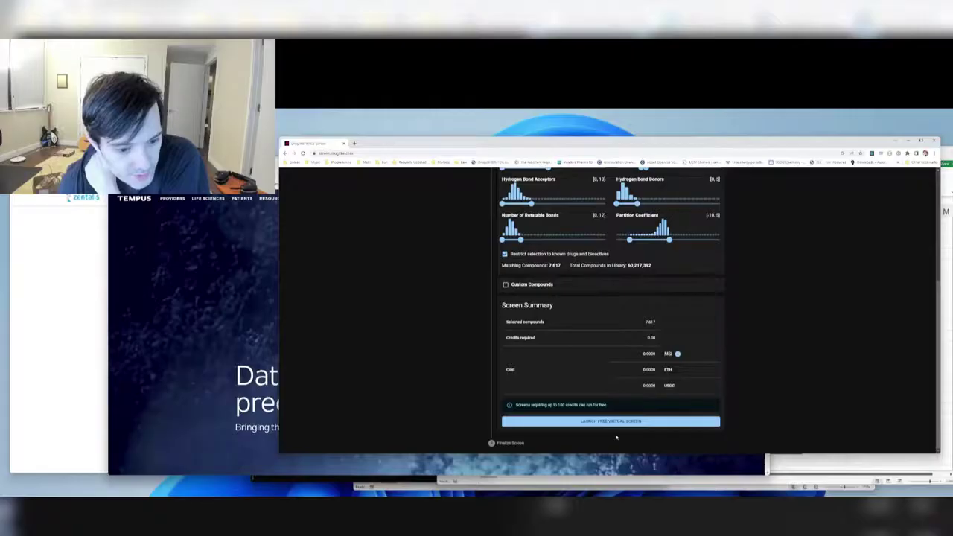
# Step: Launch the free virtual screen for 5I5K and highlight the job's output text for reading
pyautogui.click(611, 422)
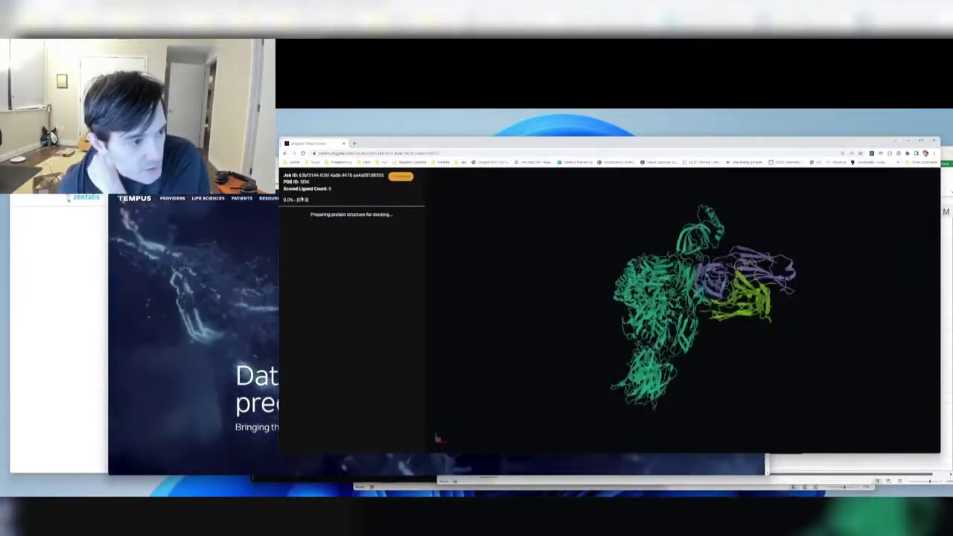
pyautogui.moveTo(311, 217); pyautogui.dragTo(431, 216)
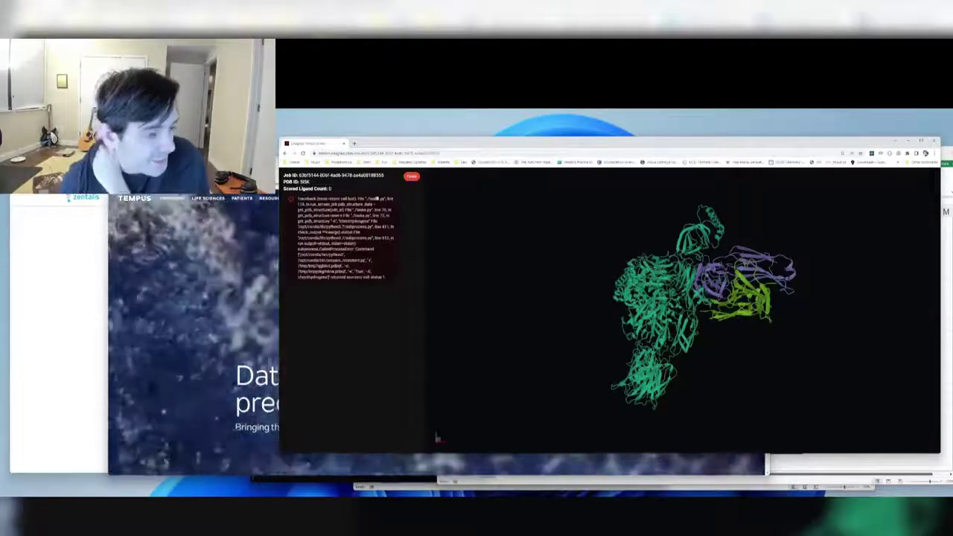
pyautogui.moveTo(386, 282); pyautogui.dragTo(294, 200)
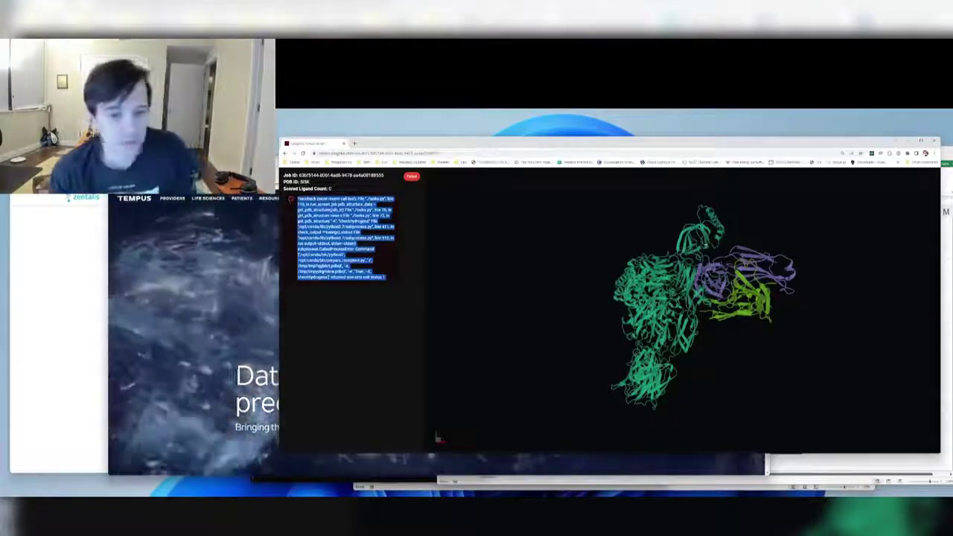
# Step: Return to the target selection and choose PDB ID 2NTR as the new target
pyautogui.click(286, 154)
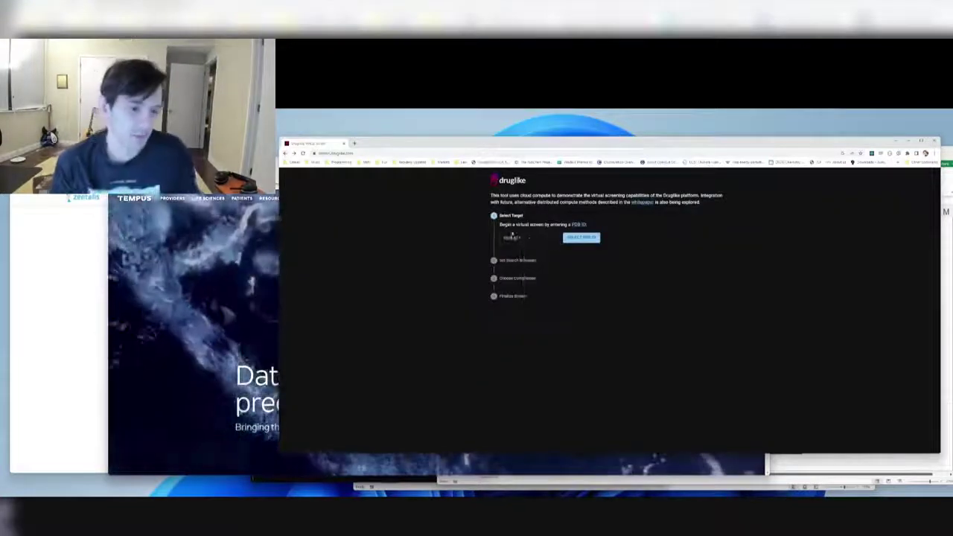
pyautogui.click(513, 236)
pyautogui.click(533, 248)
pyautogui.click(582, 237)
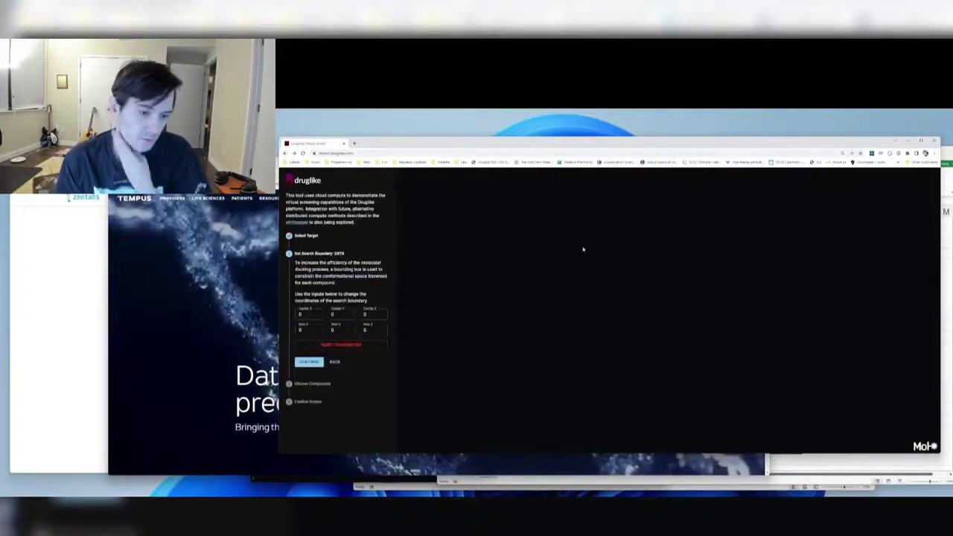
# Step: Accept the default search boundary, raise the upper limit of rotatable bonds to 7, and launch the free virtual screen
pyautogui.click(309, 362)
pyautogui.scroll(-5, 610, 313)
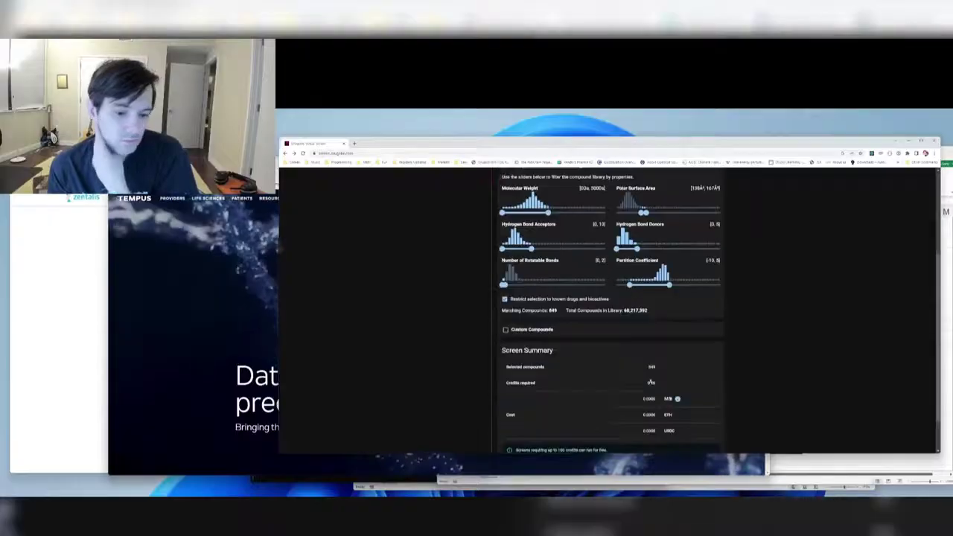
pyautogui.scroll(-1, 638, 252)
pyautogui.moveTo(503, 242); pyautogui.dragTo(521, 248)
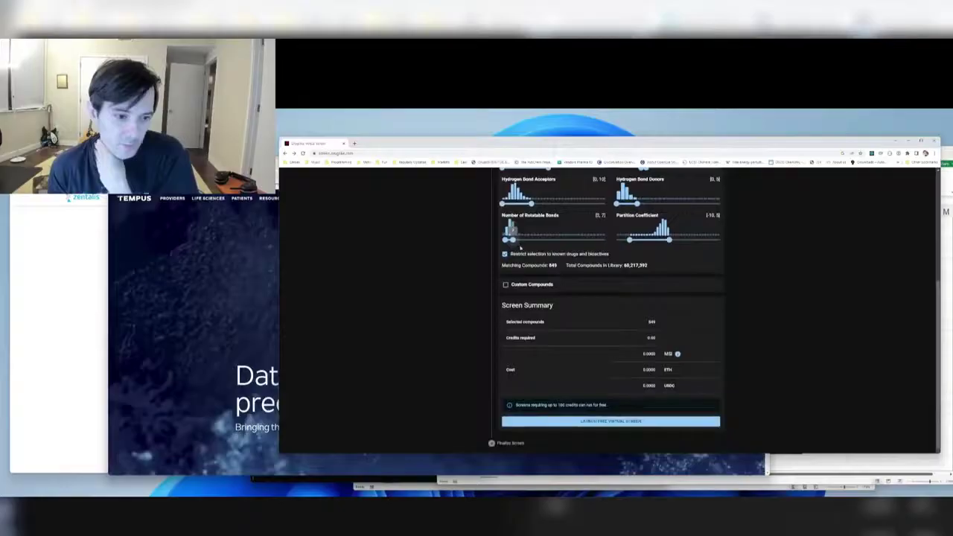
pyautogui.click(594, 422)
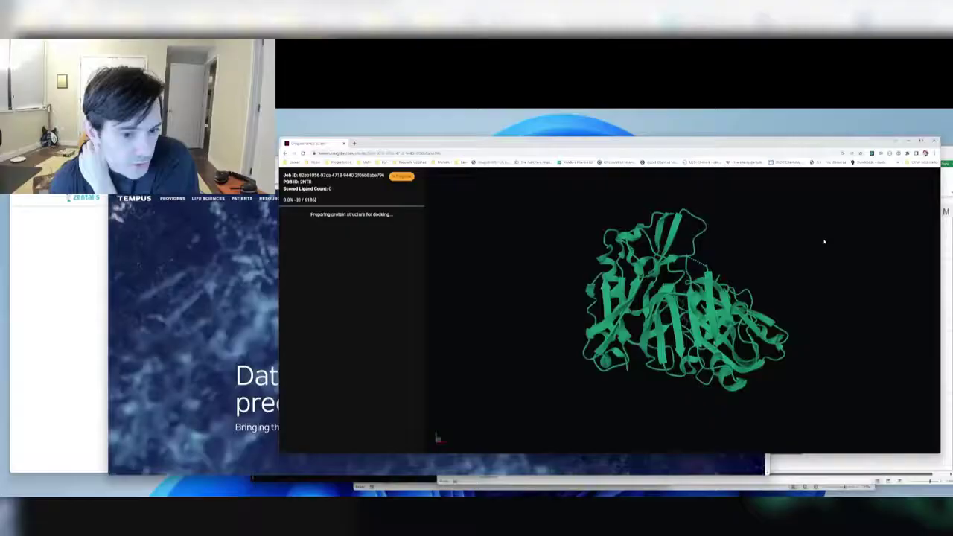
# Step: Examine the 2NTR structure and the docked poses of the best-scoring ligands in the results list
pyautogui.moveTo(824, 242); pyautogui.dragTo(801, 308)
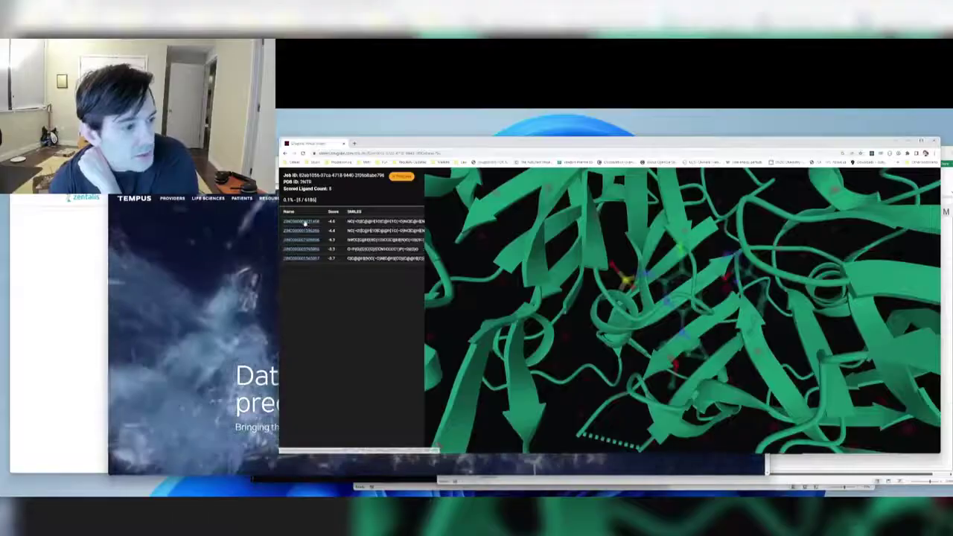
pyautogui.click(305, 223)
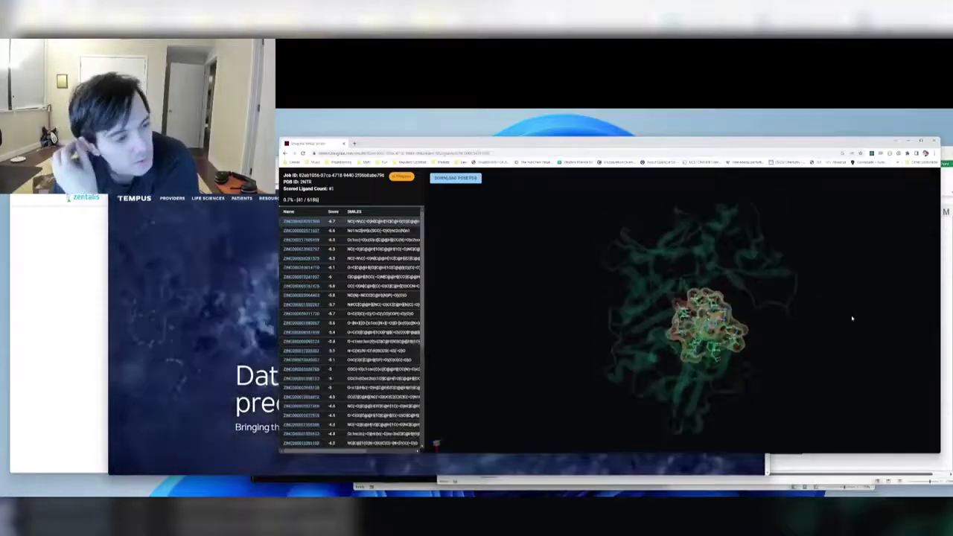
pyautogui.click(292, 231)
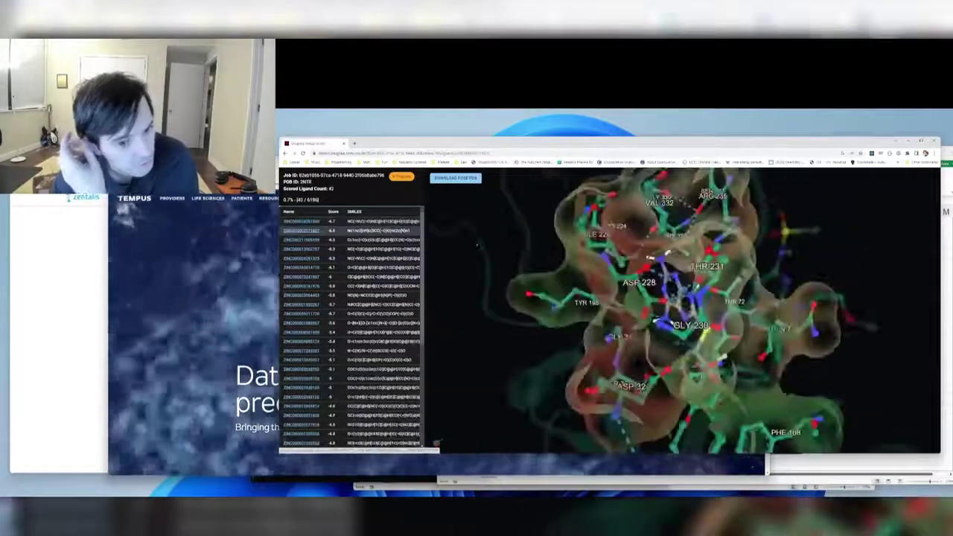
pyautogui.moveTo(796, 307); pyautogui.dragTo(474, 358)
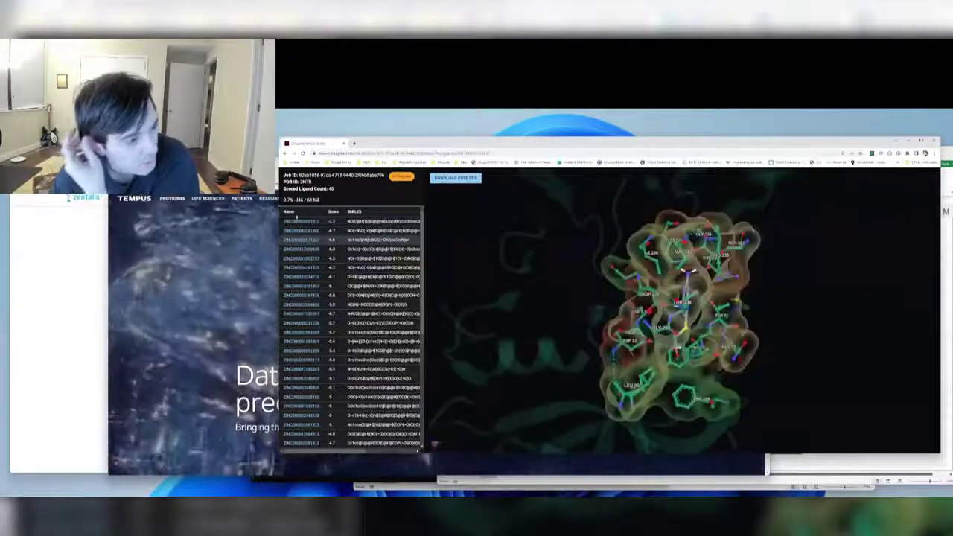
pyautogui.click(295, 223)
# Step: Check the progress of the screening job in its scored compound counter
pyautogui.moveTo(294, 200); pyautogui.dragTo(318, 199)
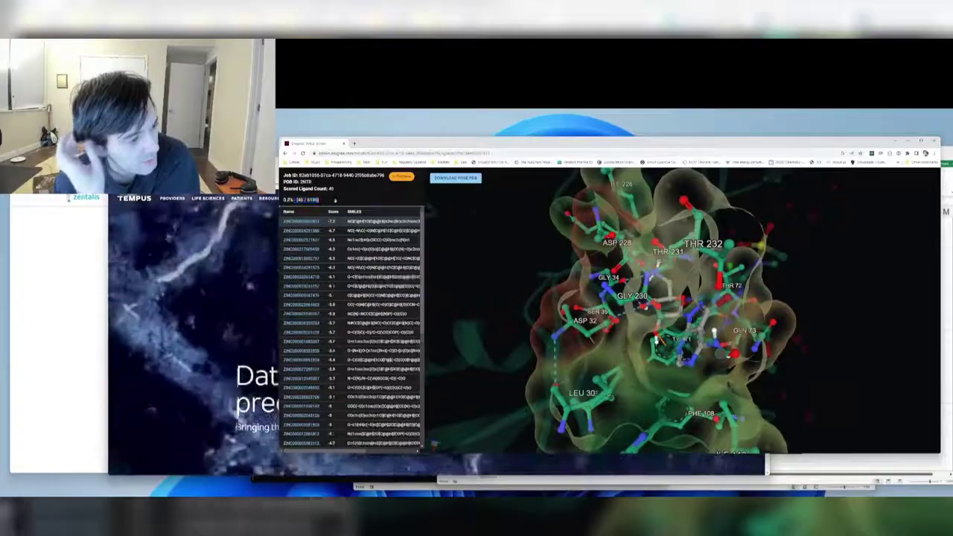
pyautogui.moveTo(321, 206); pyautogui.dragTo(284, 203)
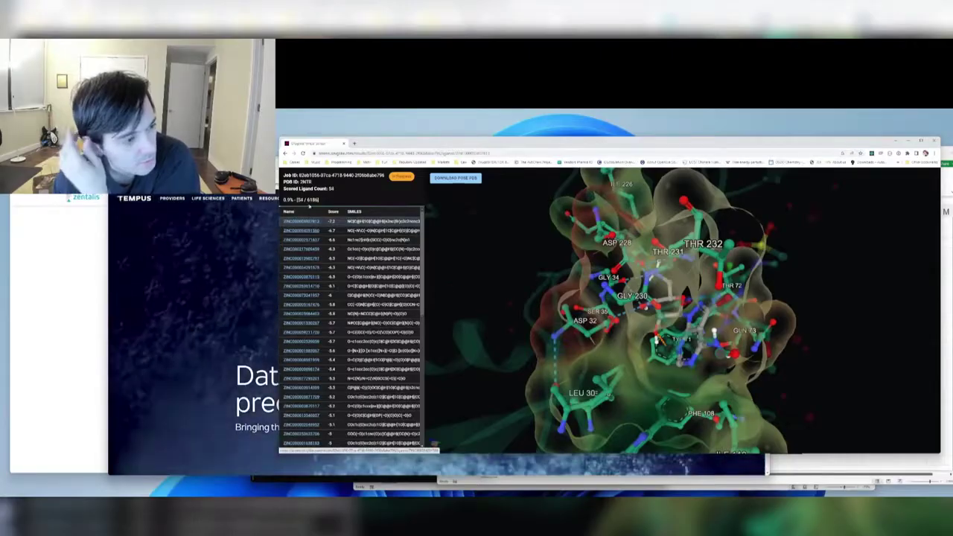
pyautogui.click(325, 201)
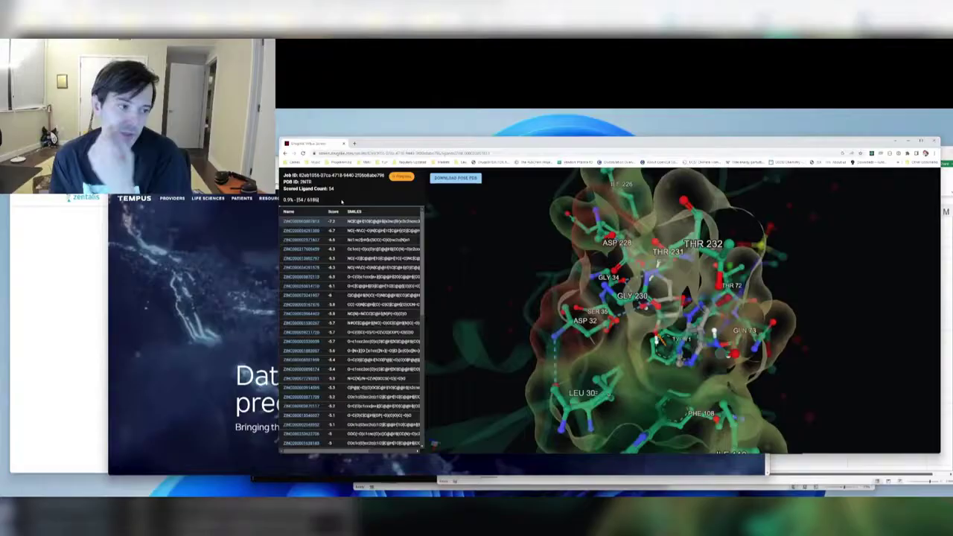
# Step: Inspect the binding pocket around the docked ligand and the name and SMILES of the top-ranked compound
pyautogui.scroll(-3, 592, 219)
pyautogui.moveTo(595, 224); pyautogui.dragTo(760, 310)
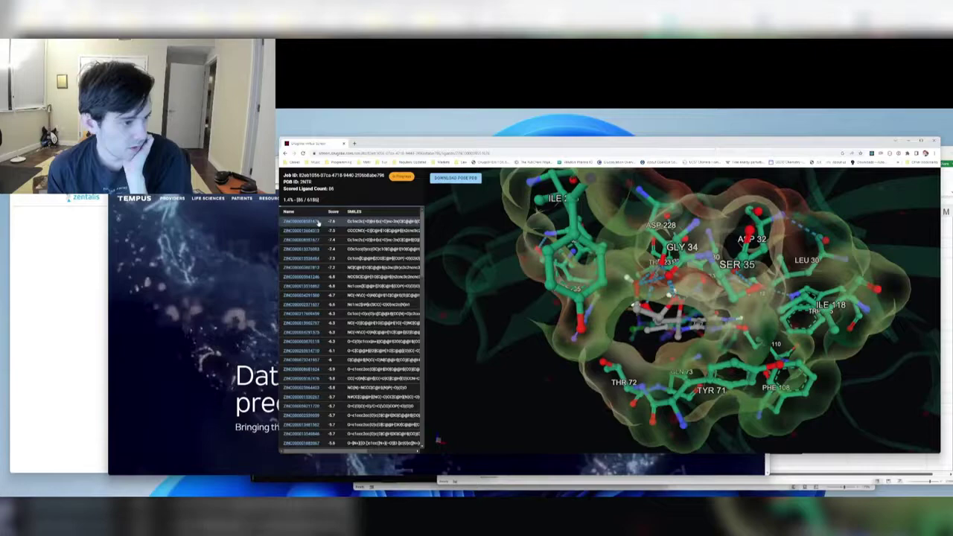
pyautogui.moveTo(283, 221); pyautogui.dragTo(376, 229)
pyautogui.click(377, 228)
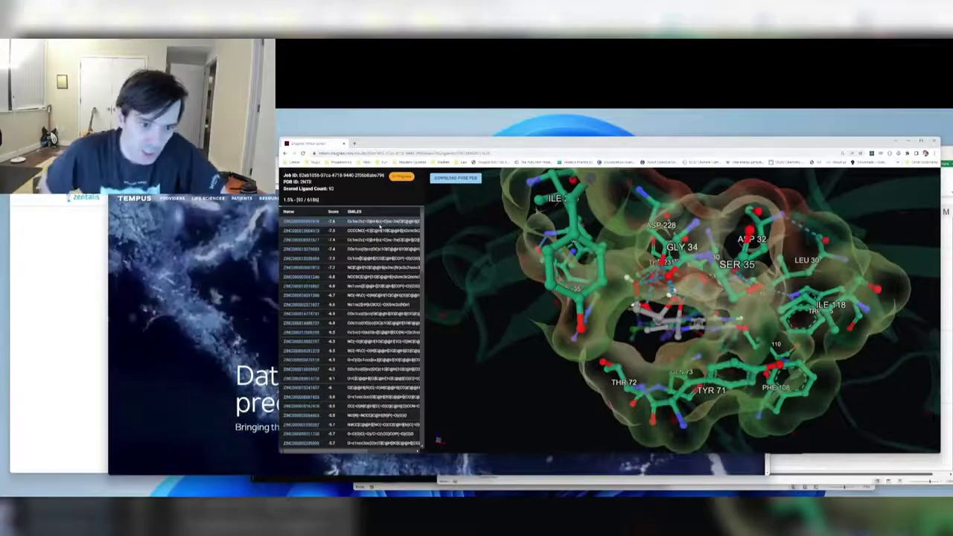
pyautogui.scroll(-5, 536, 253)
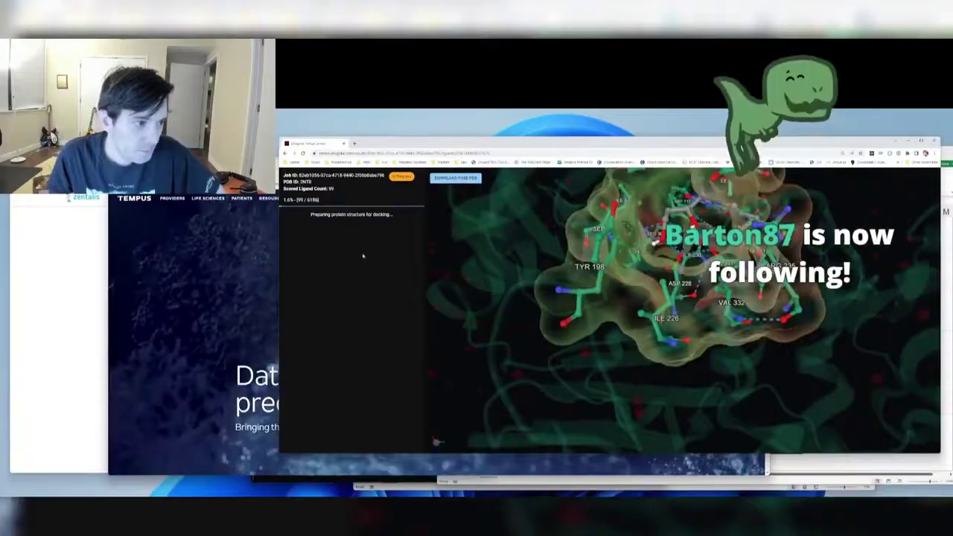
# Step: Reload the screening results page and examine the top ligand's binding pocket from several angles
pyautogui.click(303, 152)
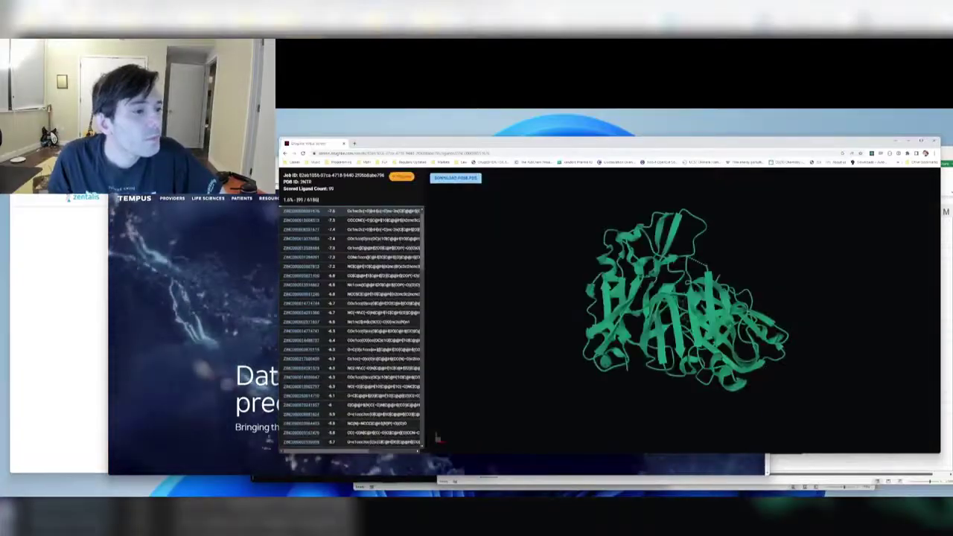
pyautogui.scroll(3, 721, 248)
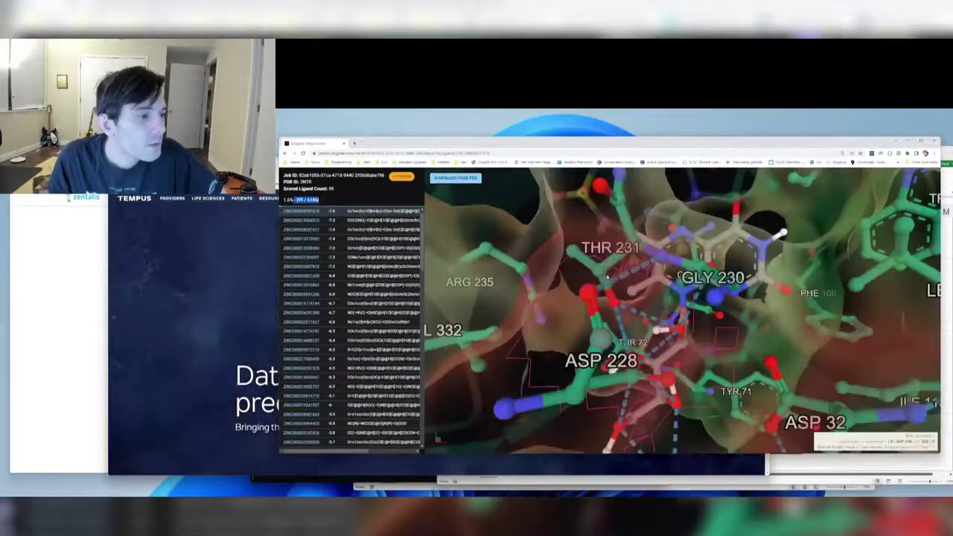
pyautogui.scroll(-5, 721, 248)
pyautogui.moveTo(721, 248); pyautogui.dragTo(716, 294)
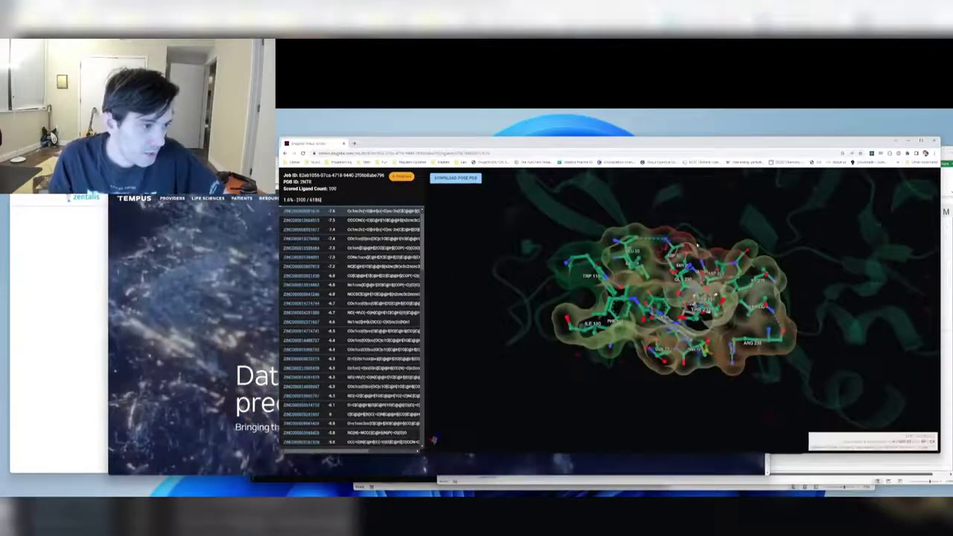
pyautogui.moveTo(719, 224); pyautogui.dragTo(756, 244)
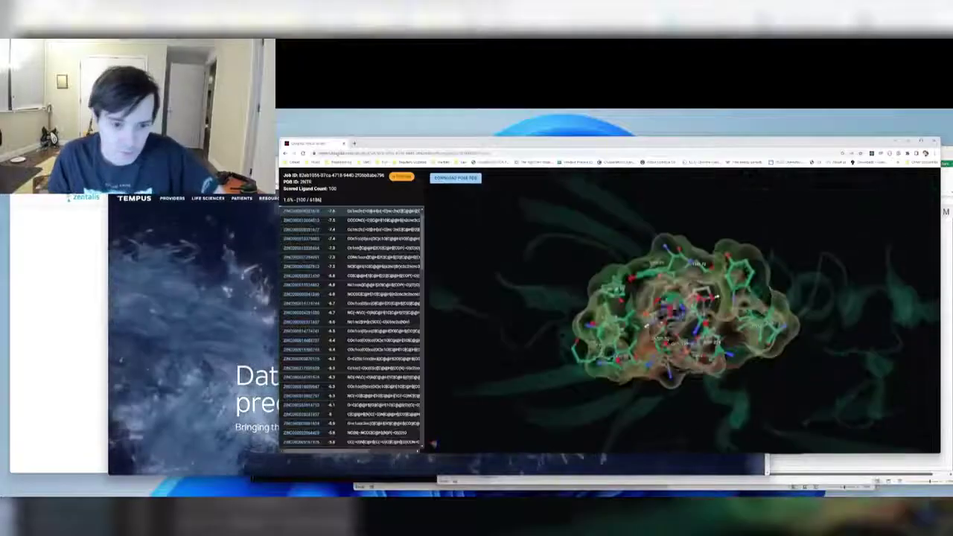
pyautogui.moveTo(740, 206); pyautogui.dragTo(656, 320)
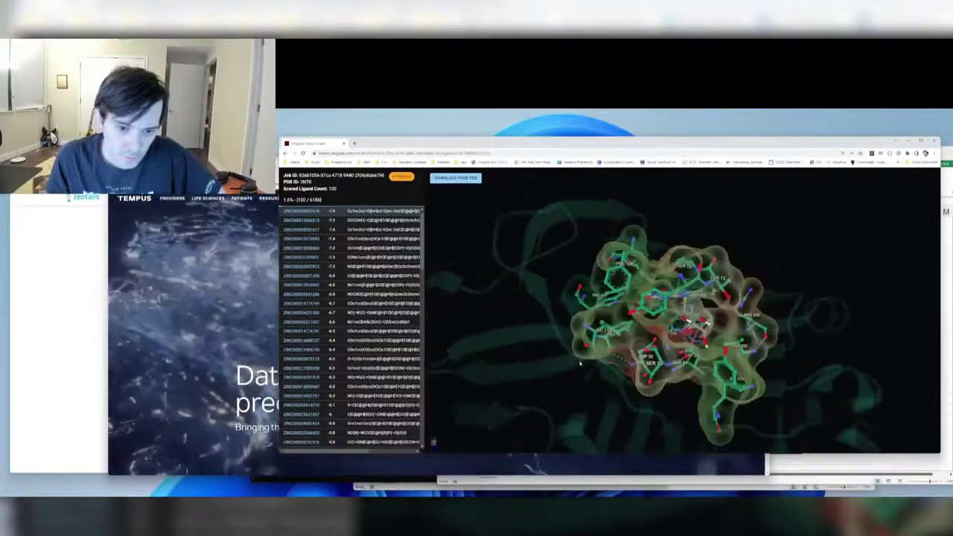
# Step: Examine the docked ligand's binding pocket from another angle and close the virtual screening results page
pyautogui.moveTo(863, 204); pyautogui.dragTo(612, 130)
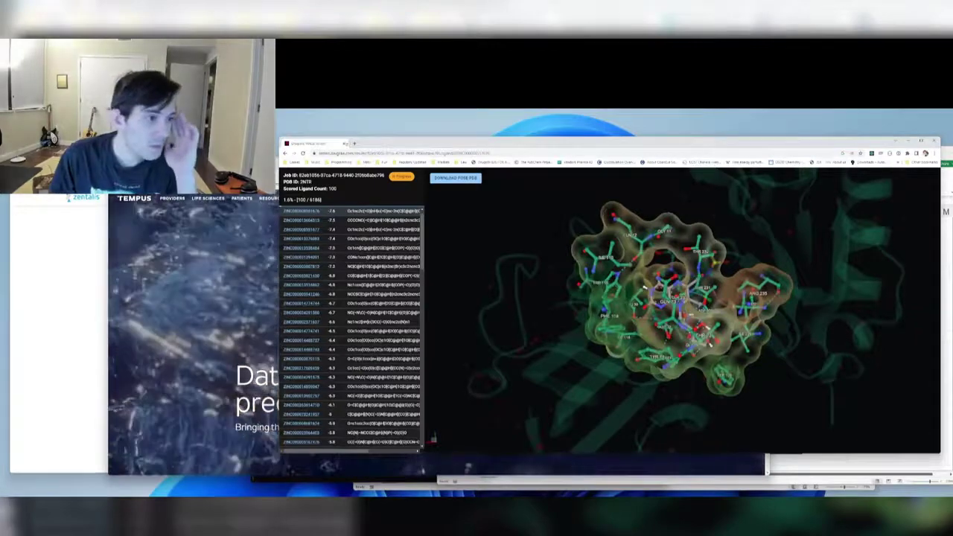
pyautogui.click(343, 144)
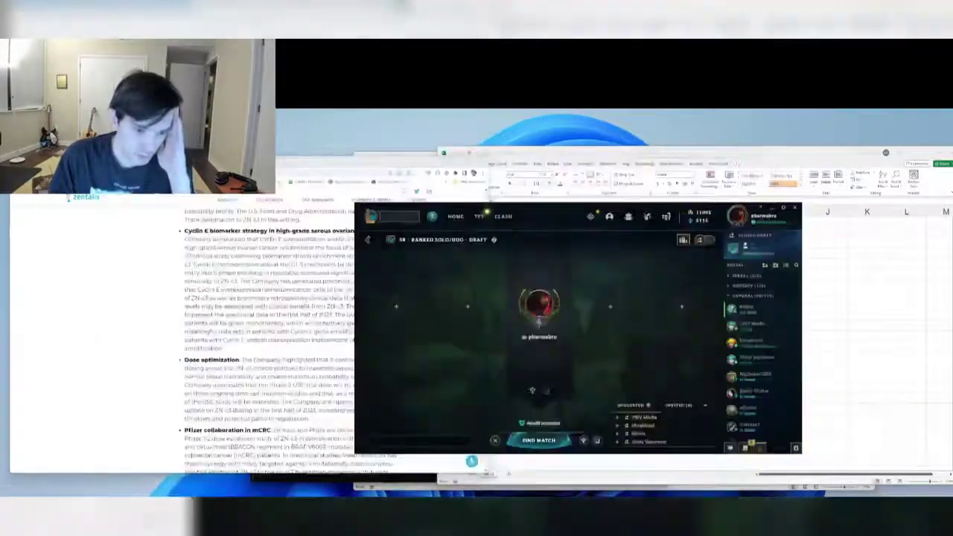
pyautogui.press('super+Down')
pyautogui.click(878, 341)
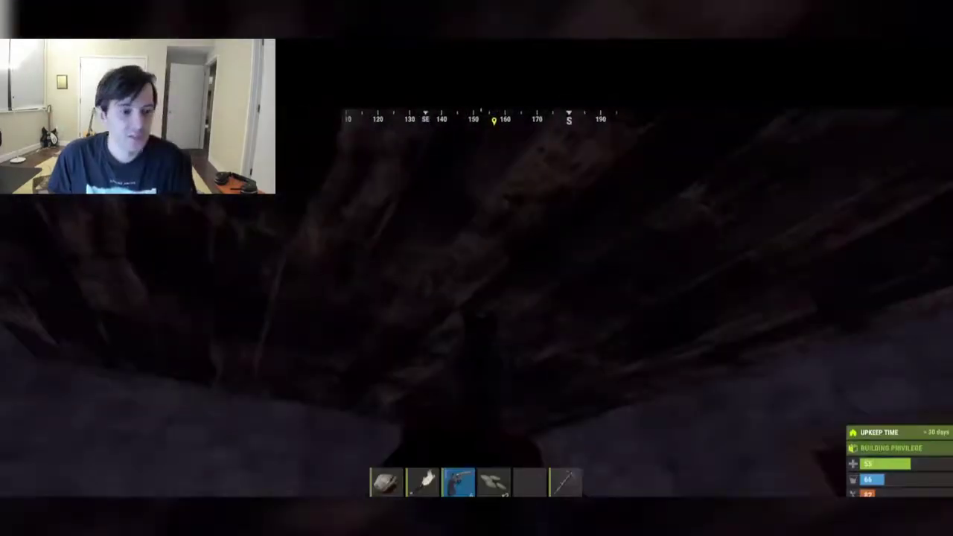
pyautogui.press('e')
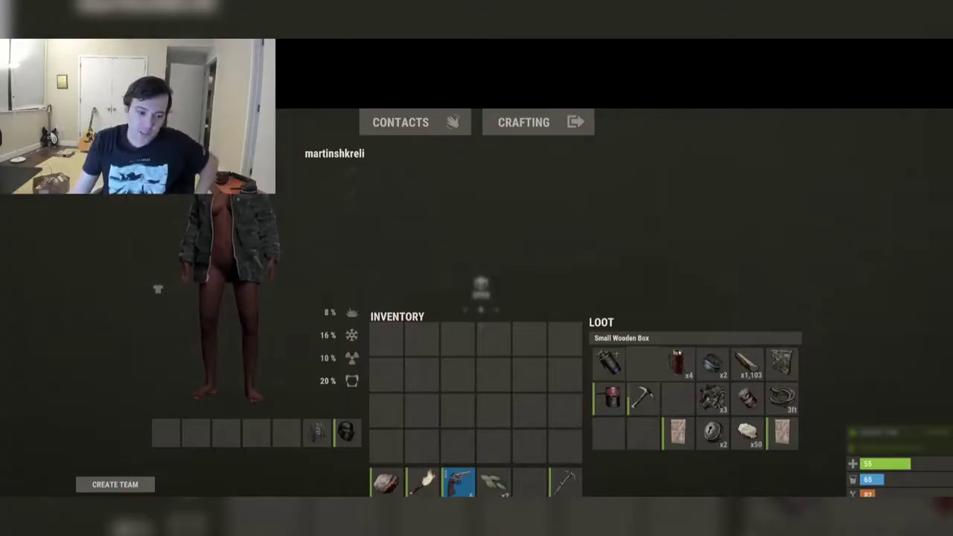
pyautogui.click(754, 402)
pyautogui.click(549, 281)
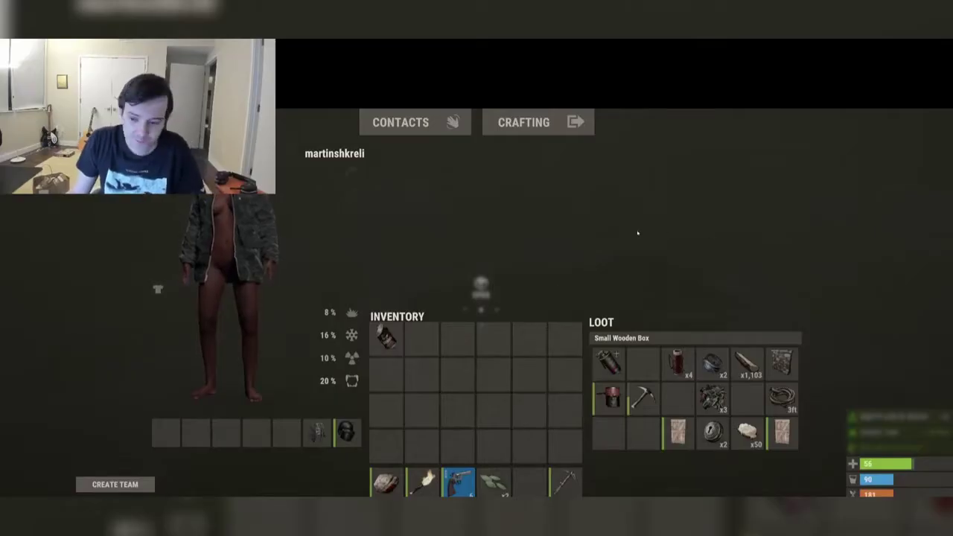
pyautogui.press('Tab')
pyautogui.press('w')
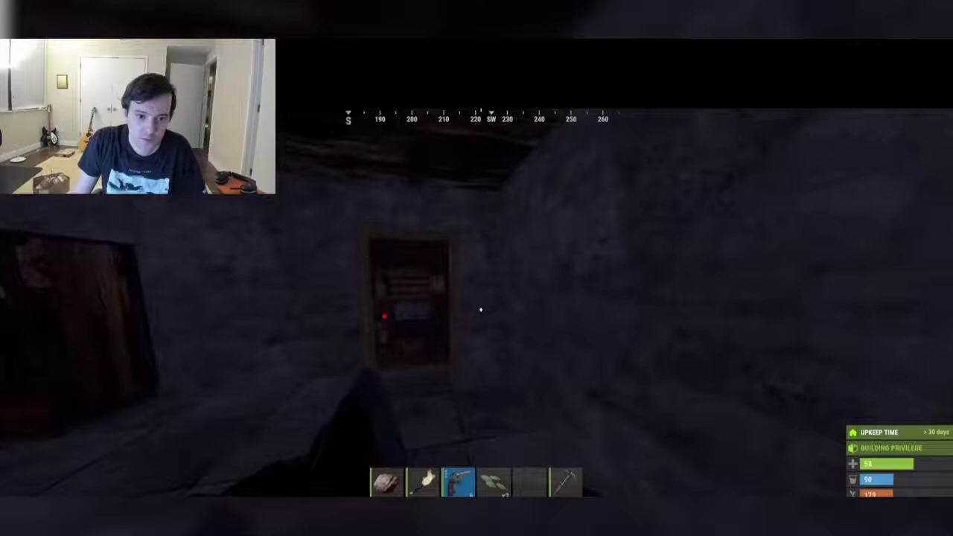
pyautogui.hotkey('alt', 'Tab')
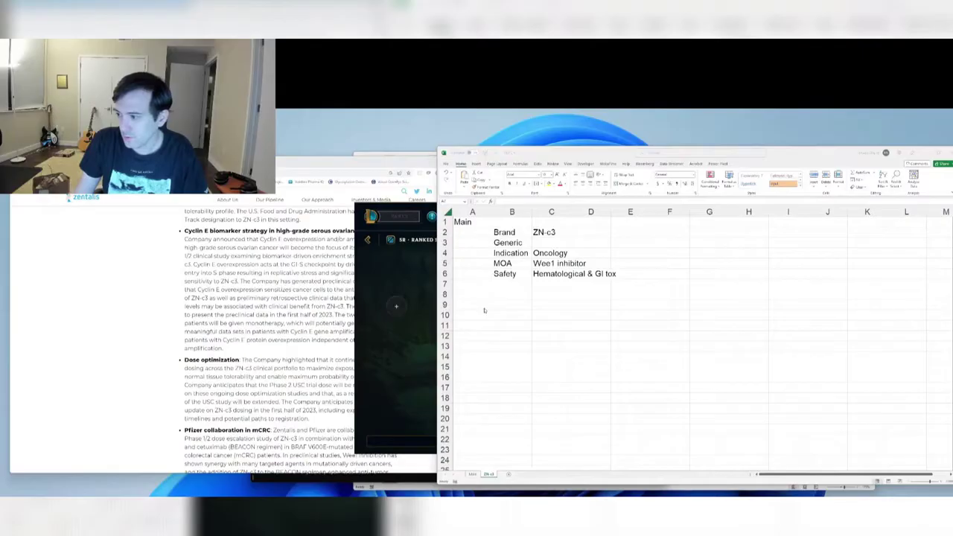
pyautogui.hotkey('alt', 'Tab')
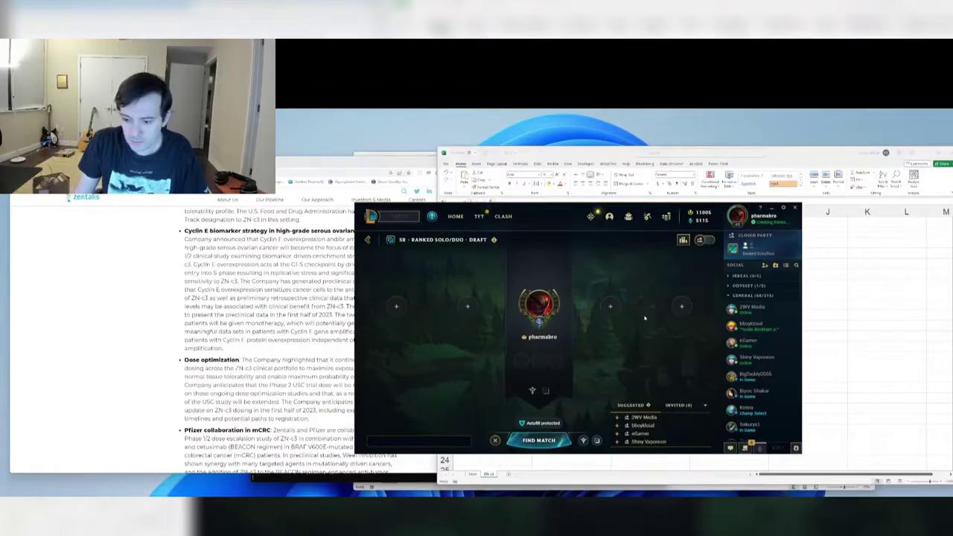
# Step: Switch to Excel and autofit the width of column A on the ZN-c3 sheet
pyautogui.click(846, 344)
pyautogui.click(551, 283)
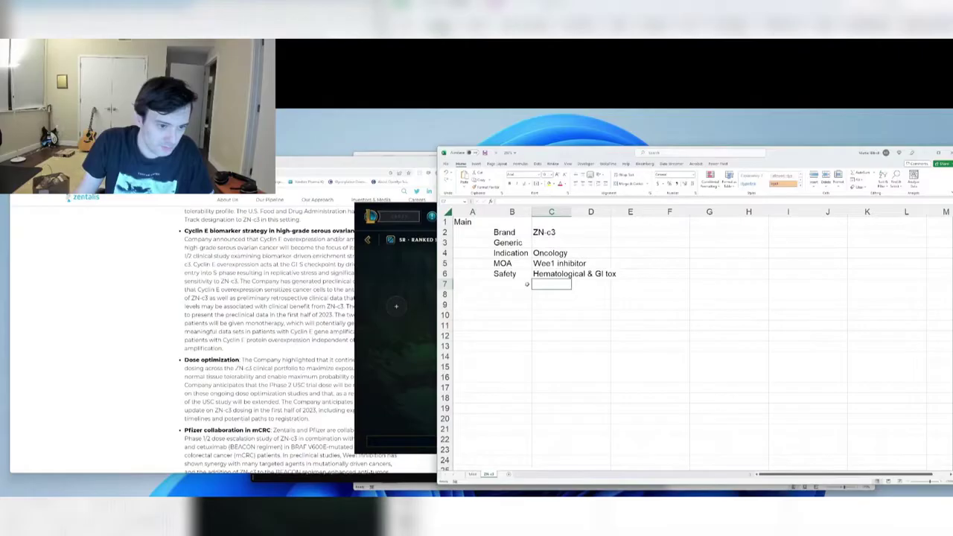
pyautogui.doubleClick(492, 212)
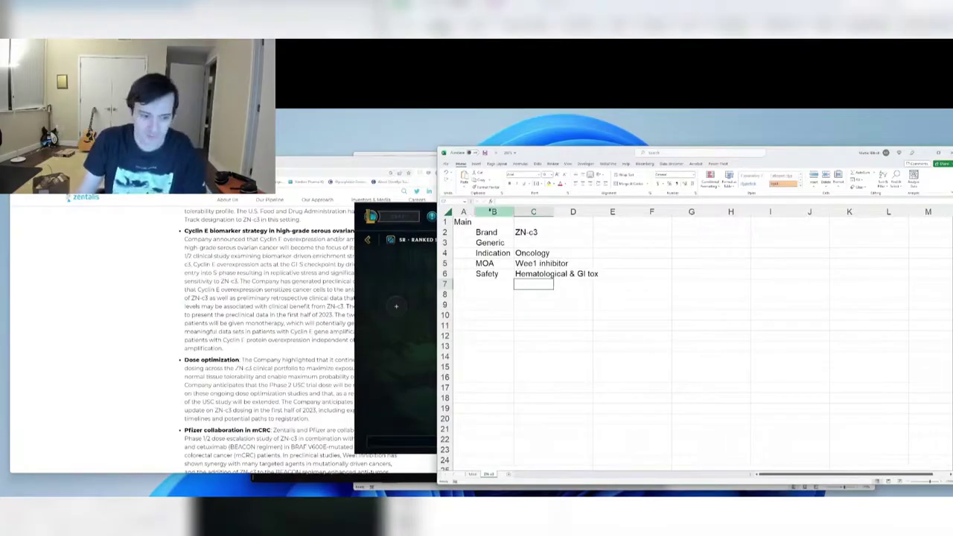
# Step: Turn the "Main" text in cell A1 into a hyperlink to a place in this workbook
pyautogui.hotkey('ctrl', 'k')
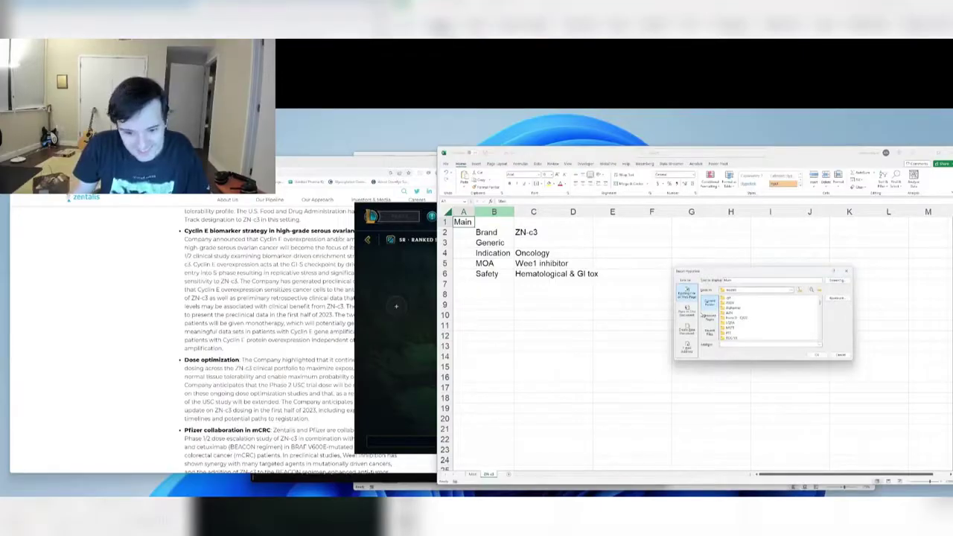
pyautogui.click(687, 311)
pyautogui.doubleClick(715, 310)
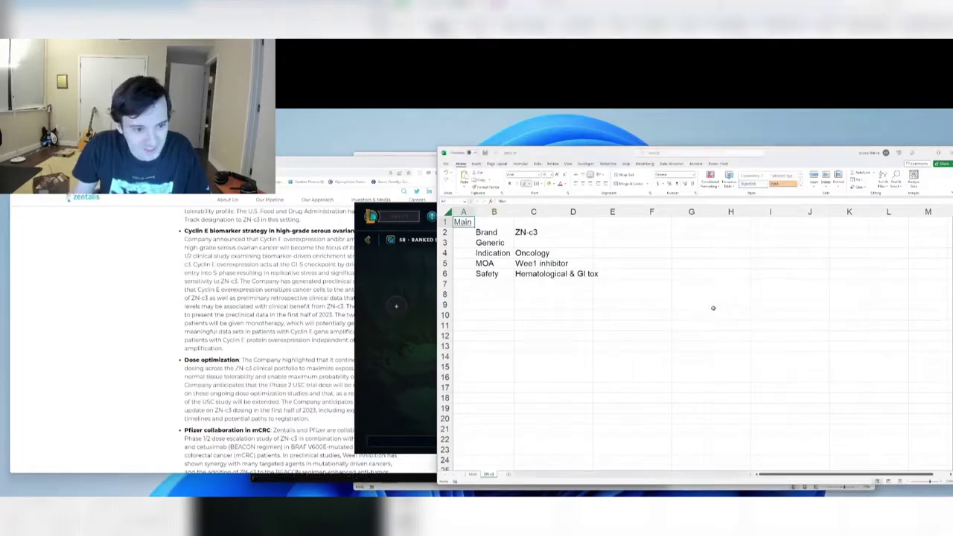
# Step: Read the ZN-c3 updates in the Zentalis press release, from the Cyclin E biomarker strategy to the chemotherapy combination in osteosarcoma
pyautogui.click(291, 348)
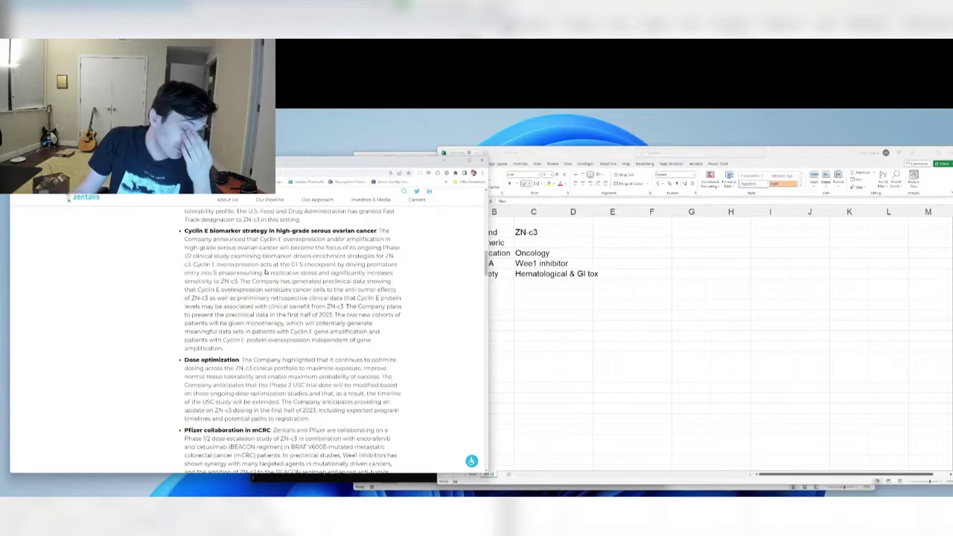
pyautogui.moveTo(227, 239); pyautogui.dragTo(353, 340)
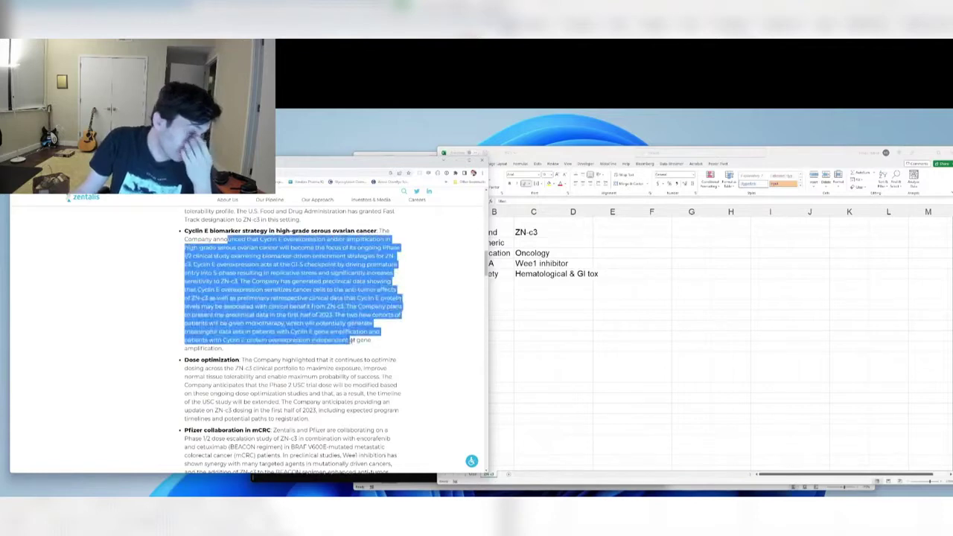
pyautogui.click(353, 340)
pyautogui.scroll(-2, 356, 339)
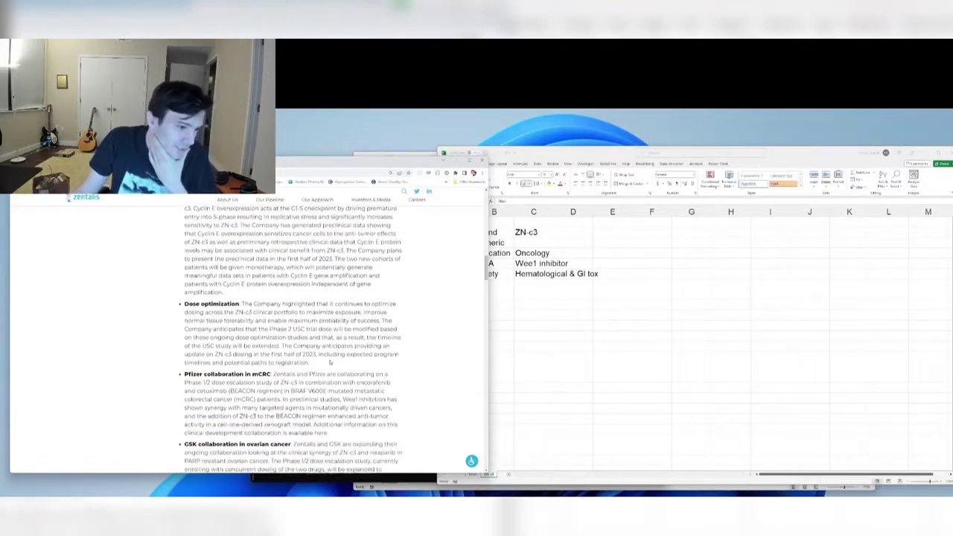
pyautogui.moveTo(309, 363); pyautogui.dragTo(330, 370)
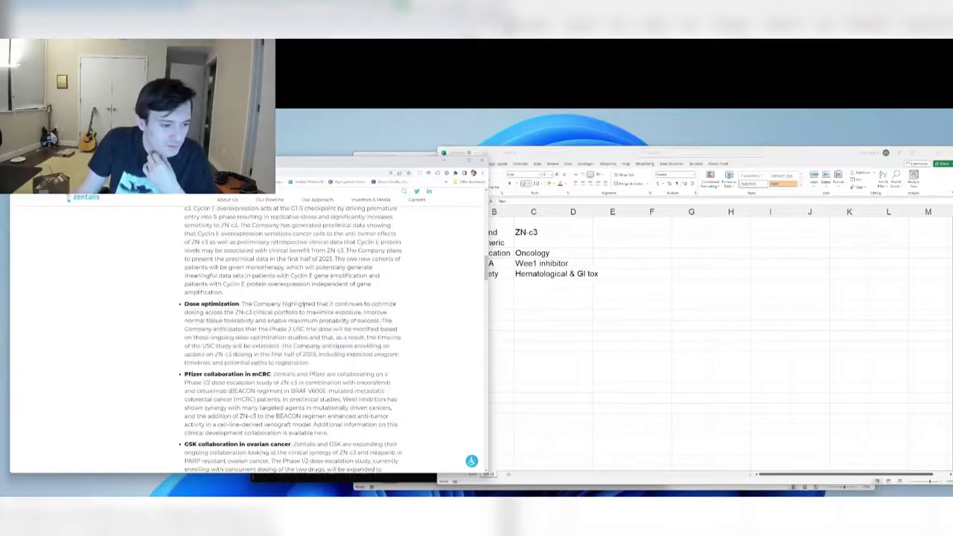
pyautogui.scroll(-5, 331, 370)
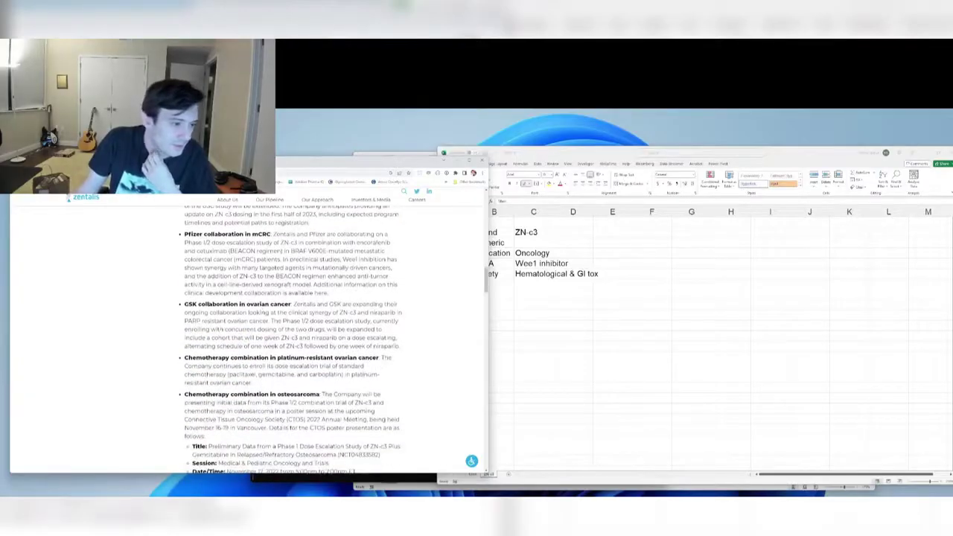
pyautogui.moveTo(206, 303); pyautogui.dragTo(180, 303)
pyautogui.click(250, 290)
pyautogui.scroll(-3, 250, 290)
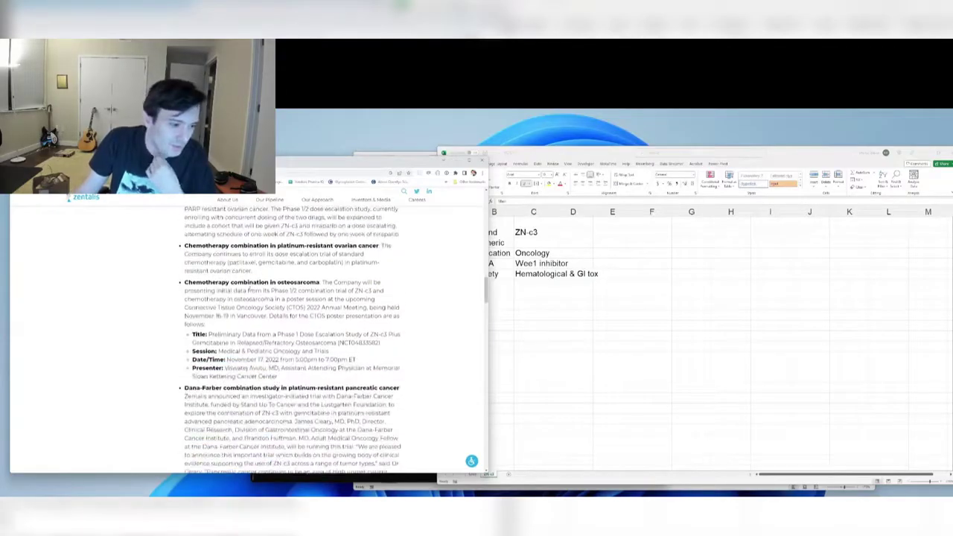
pyautogui.doubleClick(299, 283)
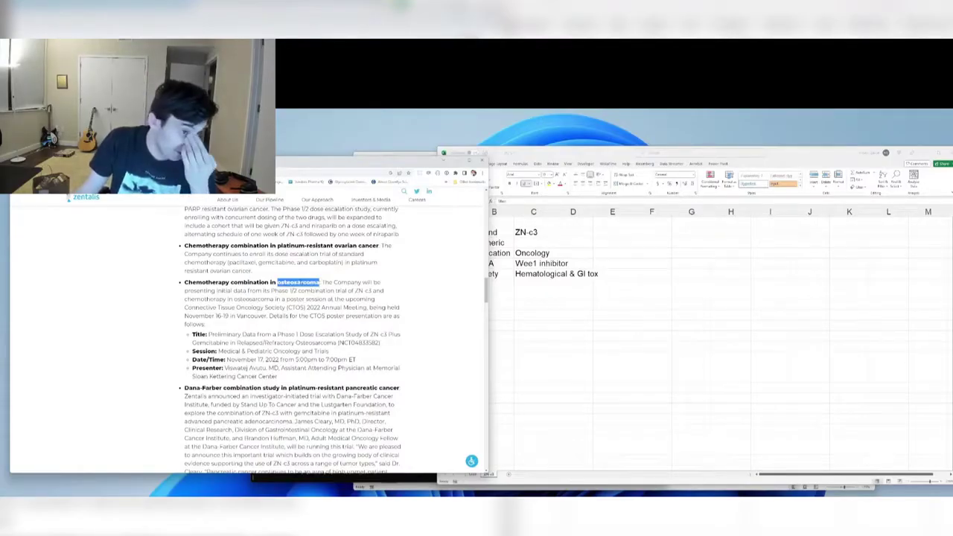
# Step: Switch to the oncology workbook in Excel that lists the cancer types
pyautogui.click(545, 306)
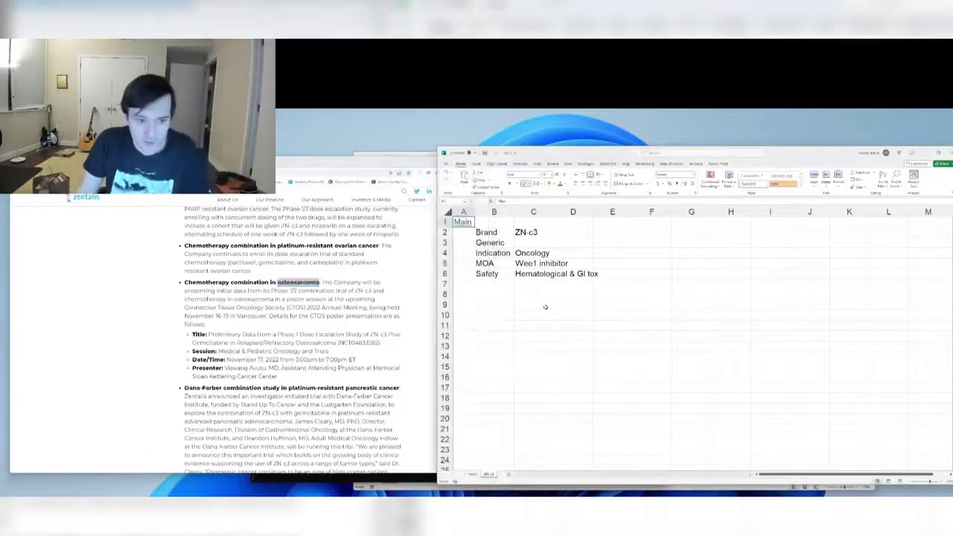
pyautogui.hotkey('ctrl', 'Tab')
pyautogui.hotkey('alt', 'Tab')
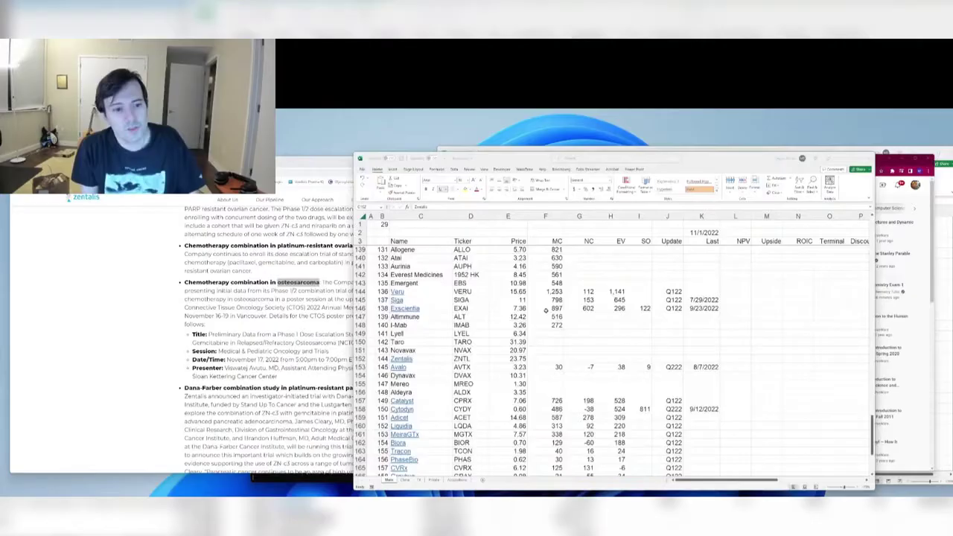
pyautogui.hotkey('alt', 'Tab')
pyautogui.hotkey('alt', 'Tab')
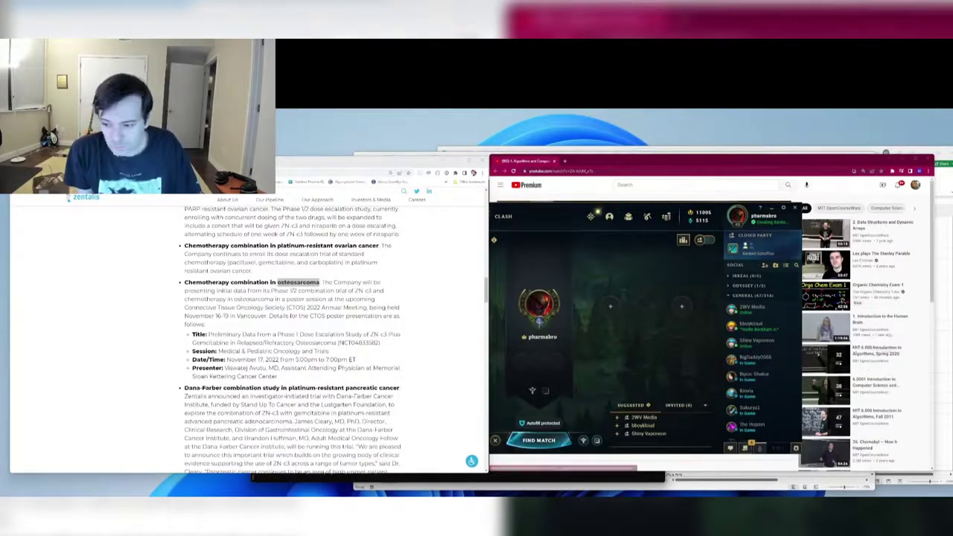
pyautogui.moveTo(777, 153); pyautogui.dragTo(733, 161)
# Step: Add Osteosarcoma in column B on a new row above Ovarian in the cancer type list, and close the workbook
pyautogui.press('Up')
pyautogui.press('Up')
pyautogui.press('Left')
pyautogui.press('Up')
pyautogui.press('Up')
pyautogui.press('Up')
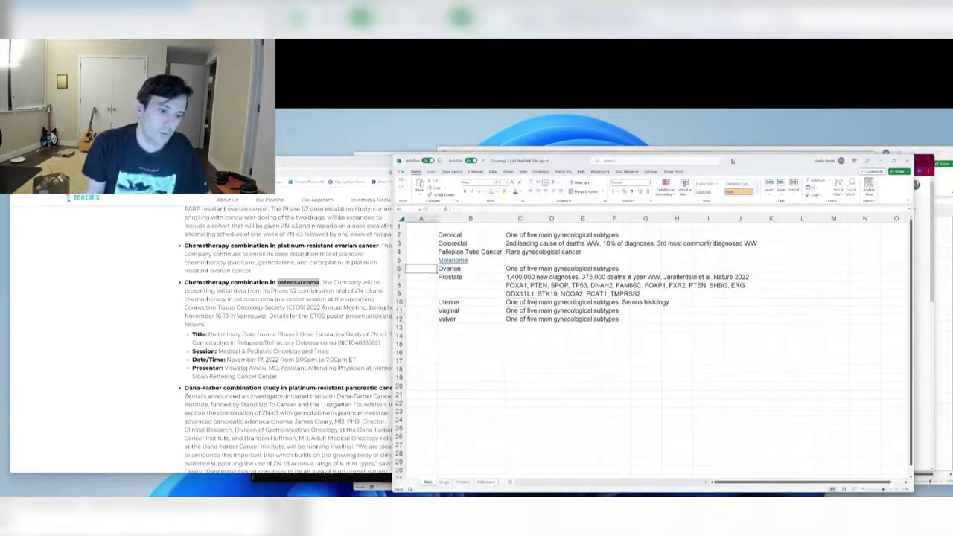
pyautogui.hotkey('shift', 'space')
pyautogui.hotkey('ctrl', 'shift', '+')
pyautogui.press('Down')
pyautogui.press('Up')
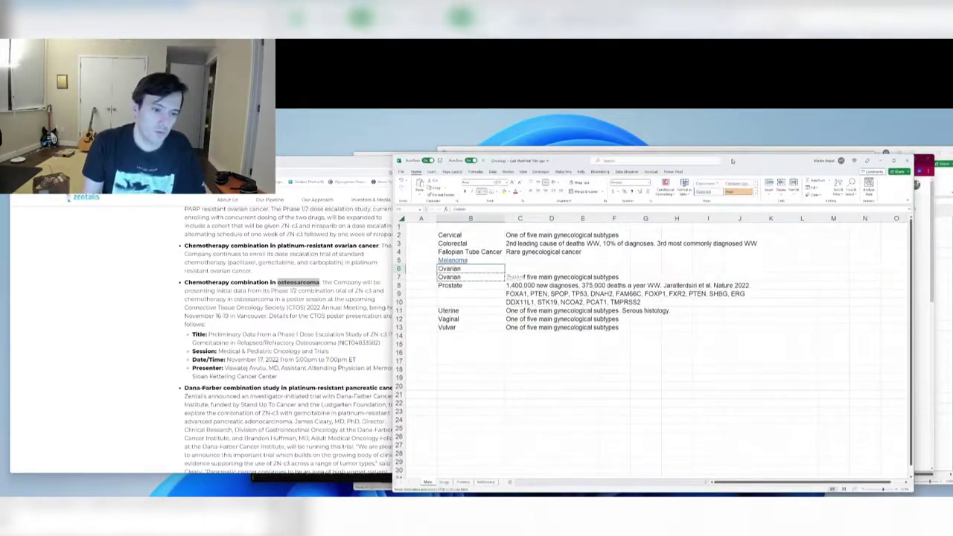
pyautogui.write('Osteosarcoma')
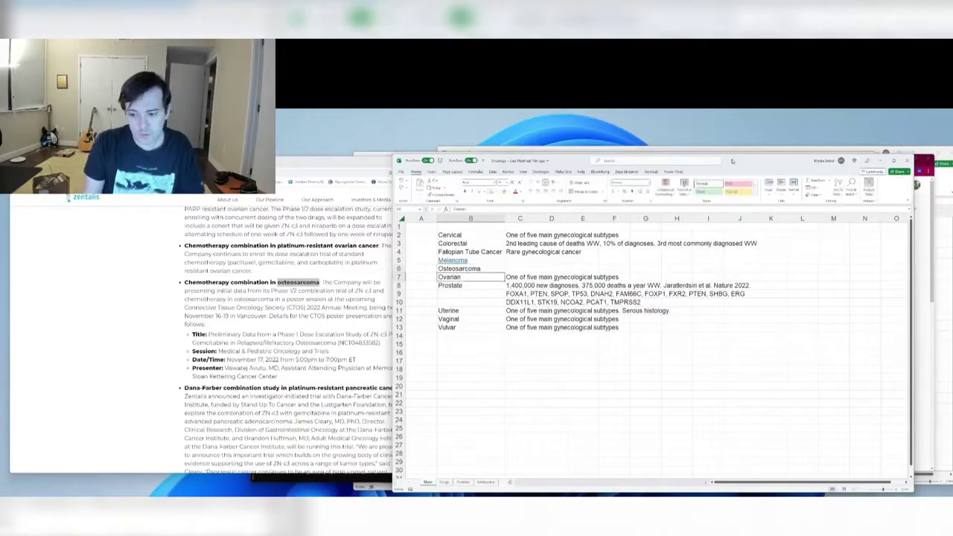
pyautogui.press('Tab')
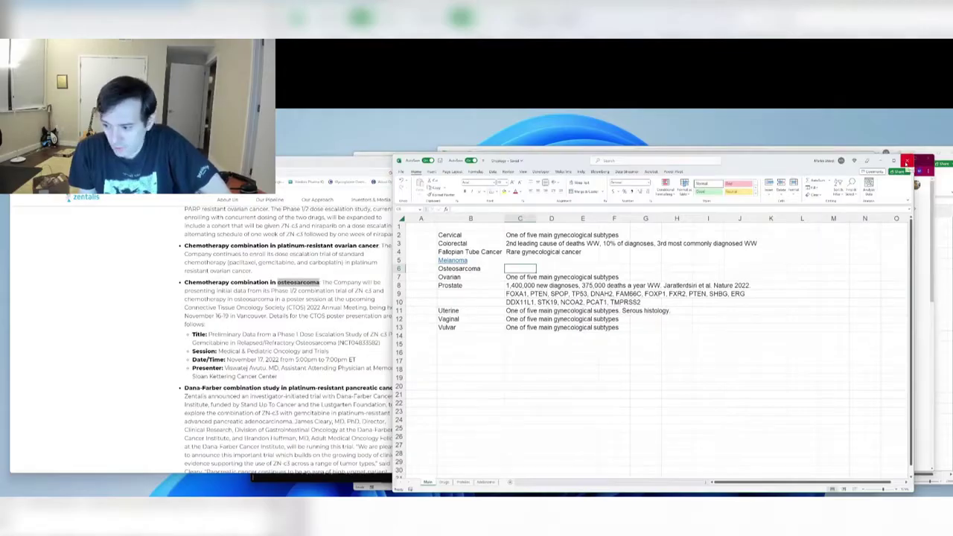
pyautogui.click(907, 162)
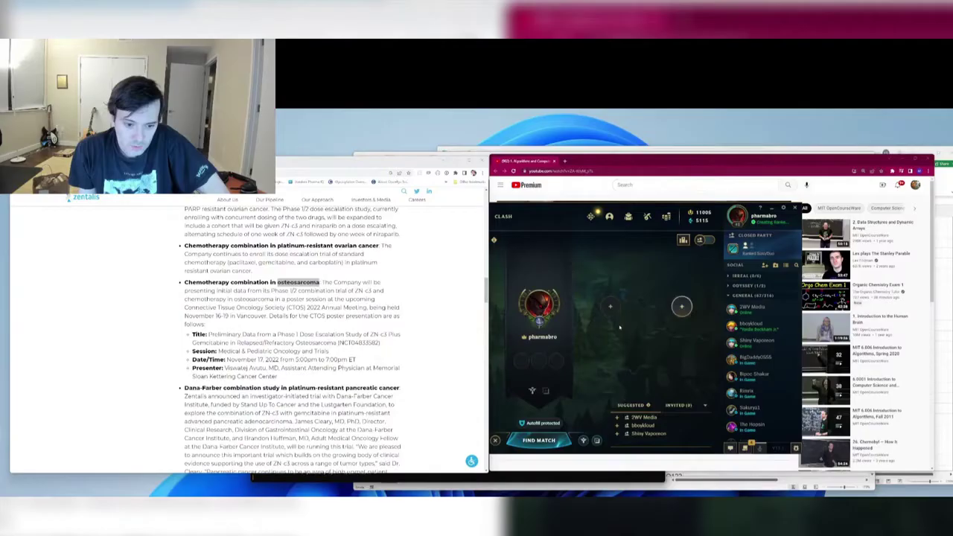
# Step: Widen the Zentalis press release window and read the osteosarcoma, Dana-Farber, BCL-2 inhibitor (ZN-d5) and BCL-xL degrader updates
pyautogui.click(430, 297)
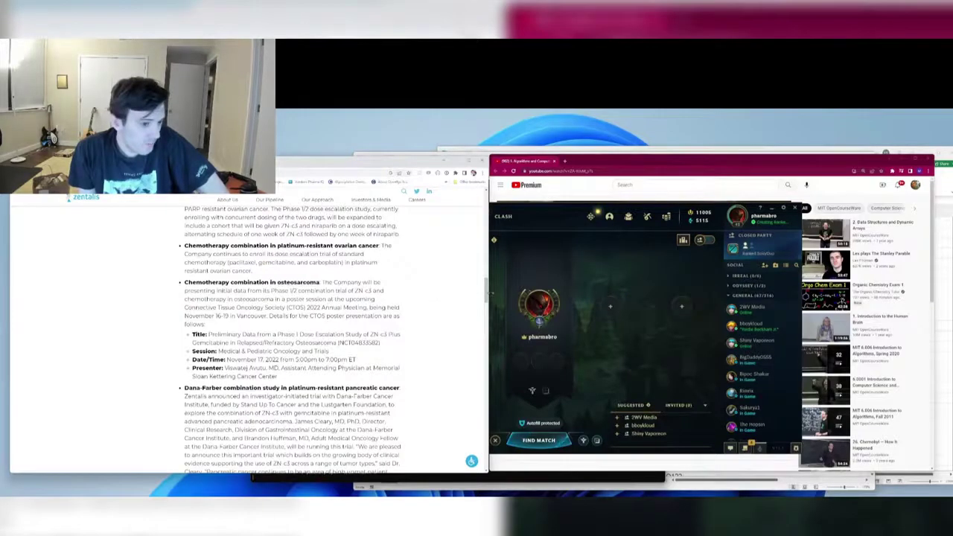
pyautogui.moveTo(489, 313); pyautogui.dragTo(618, 313)
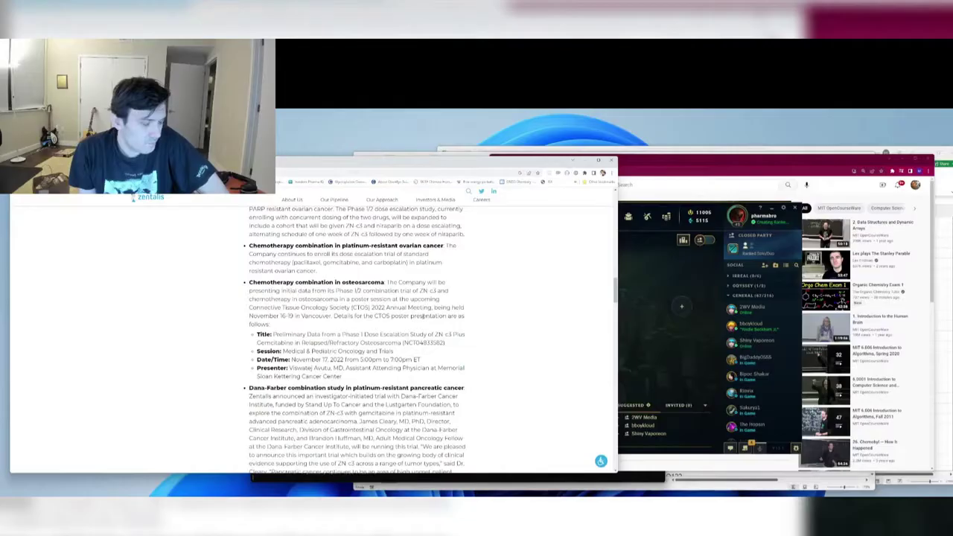
pyautogui.moveTo(343, 377); pyautogui.dragTo(231, 285)
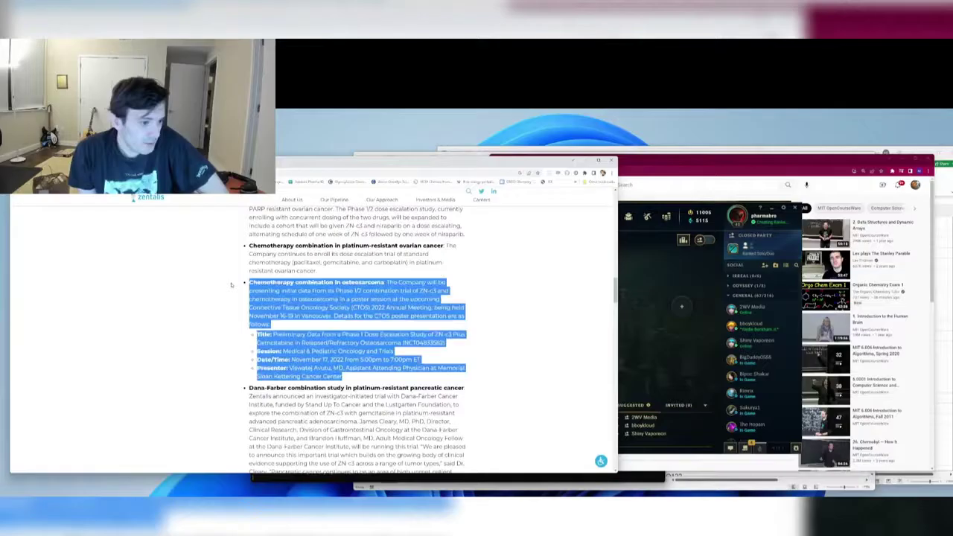
pyautogui.scroll(-3, 439, 306)
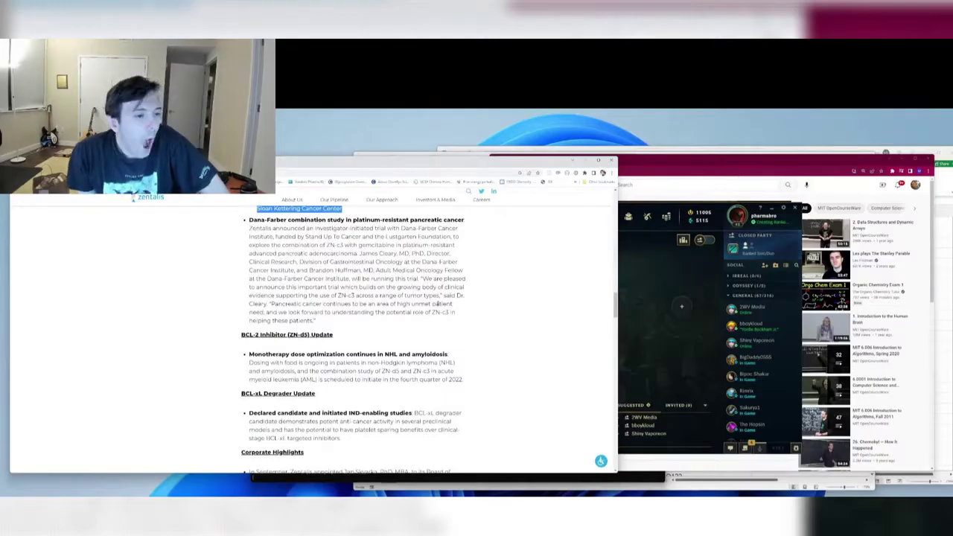
pyautogui.scroll(-2, 439, 303)
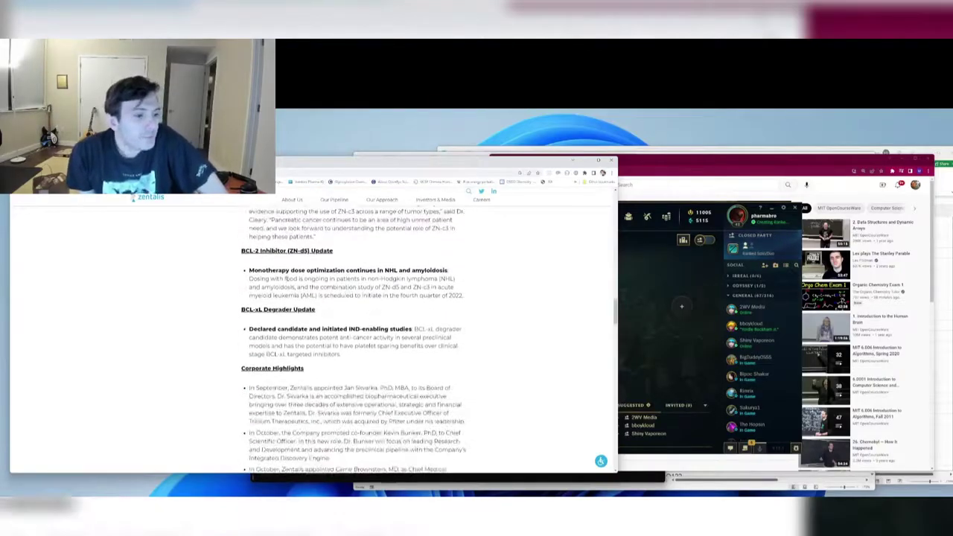
pyautogui.moveTo(275, 271); pyautogui.dragTo(465, 296)
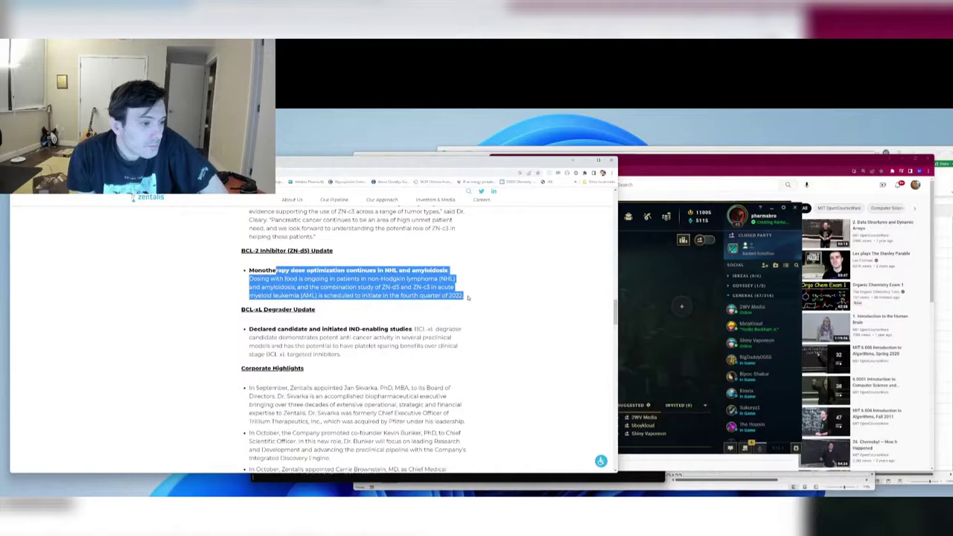
pyautogui.click(467, 297)
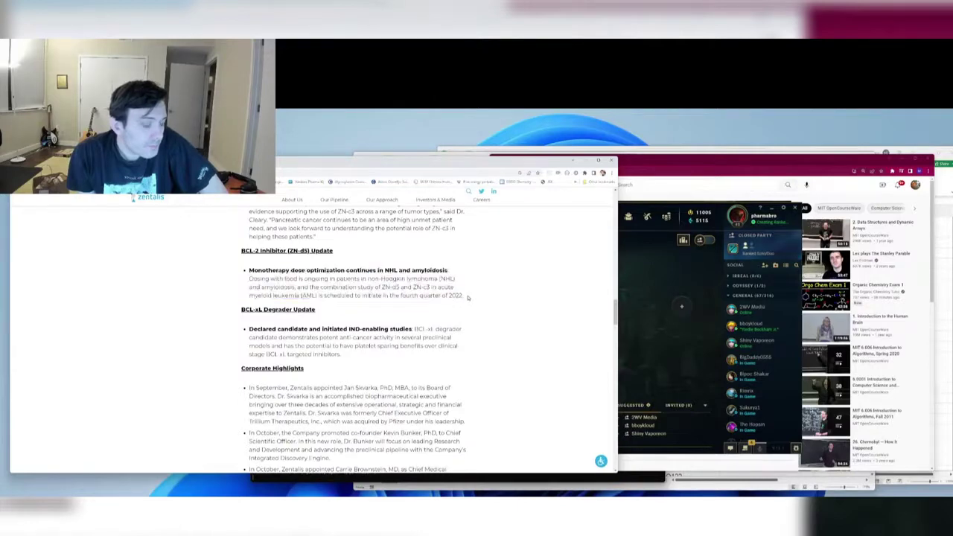
pyautogui.moveTo(240, 309); pyautogui.dragTo(391, 363)
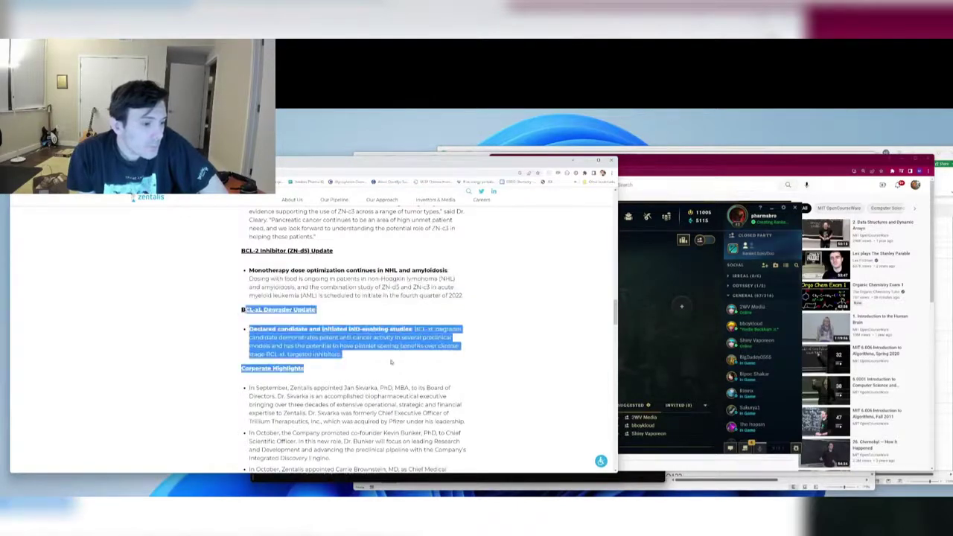
# Step: Read the rest of the Zentalis press release, covering the corporate highlights, third quarter 2022 financial results, operating expenses and balance sheet
pyautogui.click(391, 362)
pyautogui.scroll(-2, 390, 361)
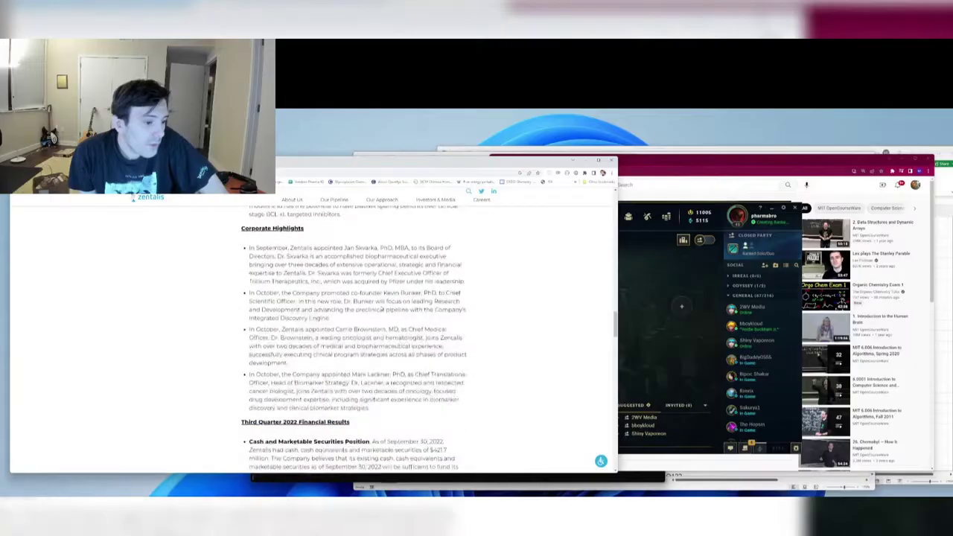
pyautogui.scroll(-2, 382, 308)
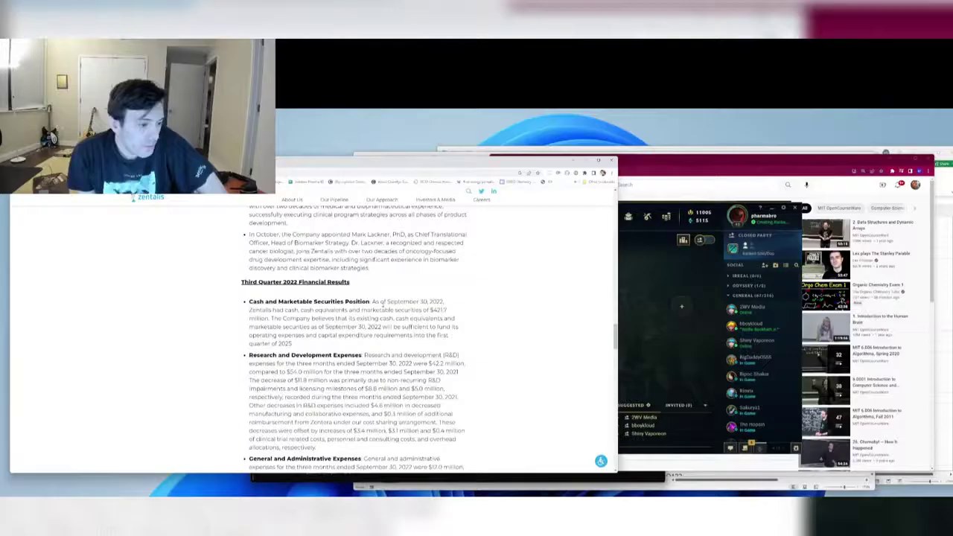
pyautogui.scroll(-10, 383, 305)
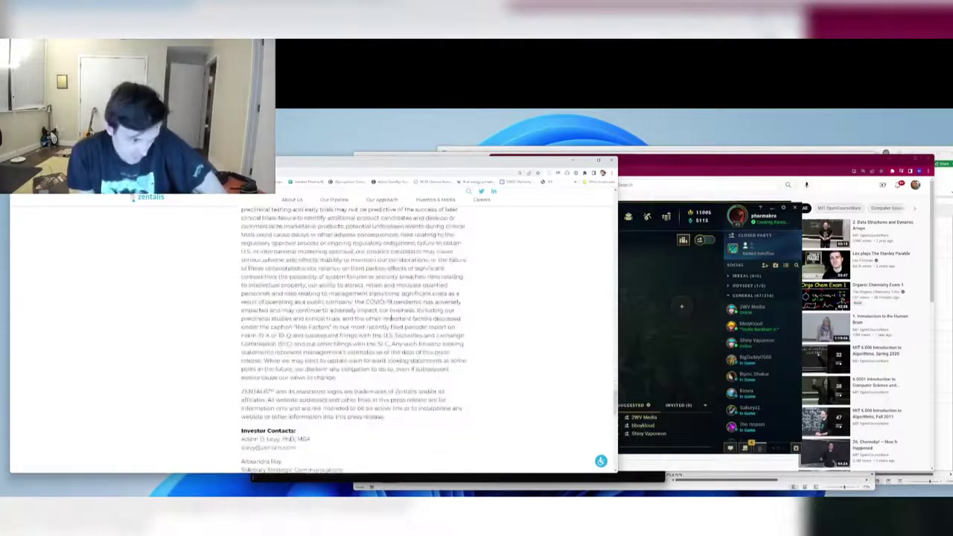
pyautogui.scroll(-3, 390, 317)
pyautogui.scroll(-2, 392, 317)
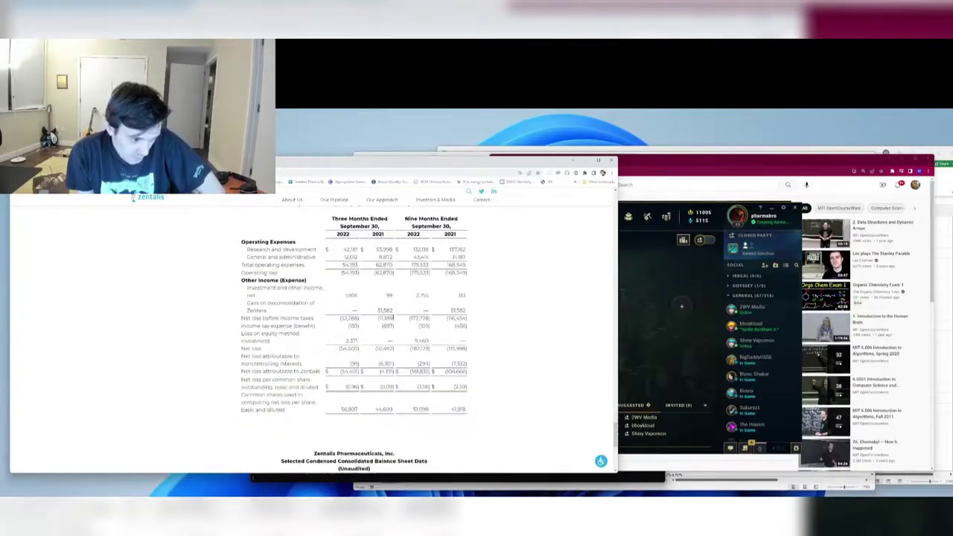
pyautogui.scroll(-1, 392, 318)
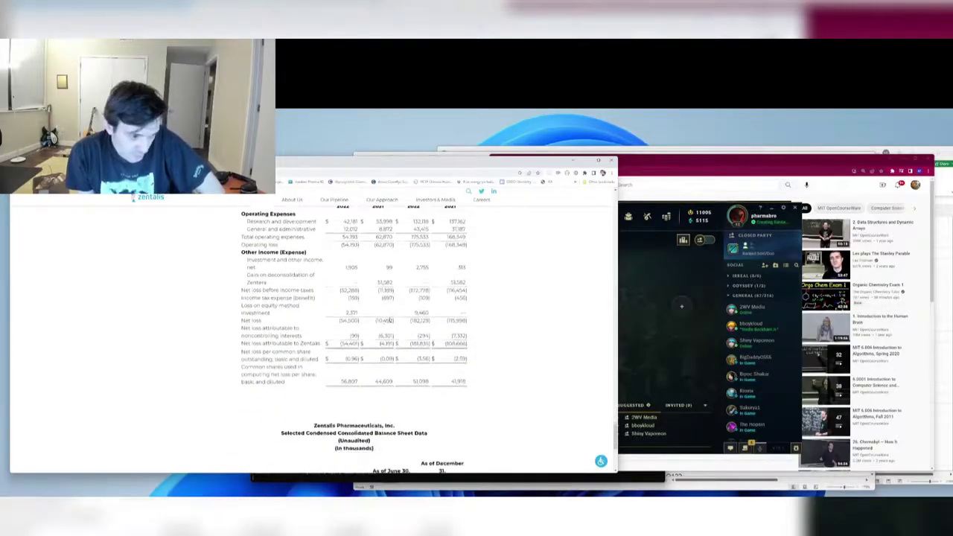
pyautogui.moveTo(366, 320); pyautogui.dragTo(339, 319)
pyautogui.scroll(-6, 431, 309)
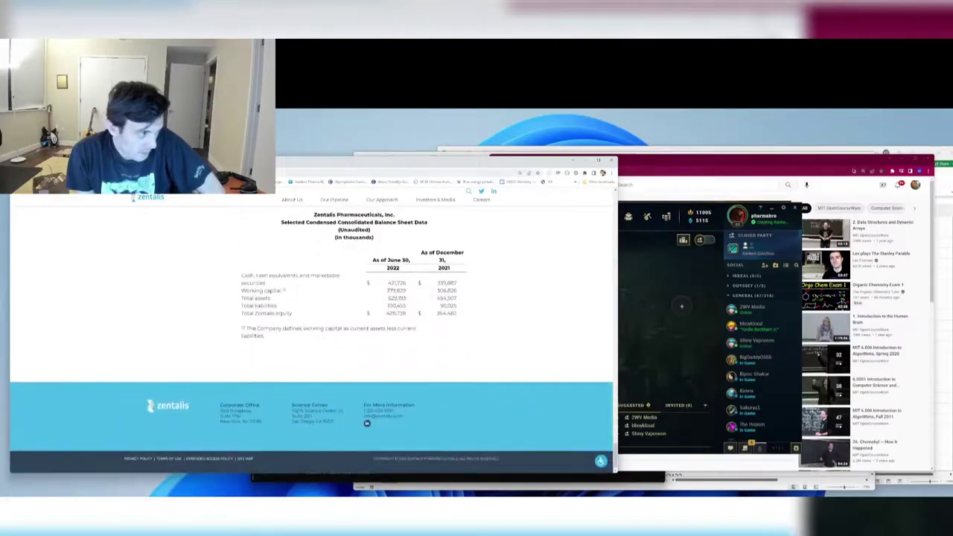
# Step: Return to the Zentalis home page, follow its news section to the investor page, and examine the company profile and stock quote
pyautogui.hotkey('alt', 'Left')
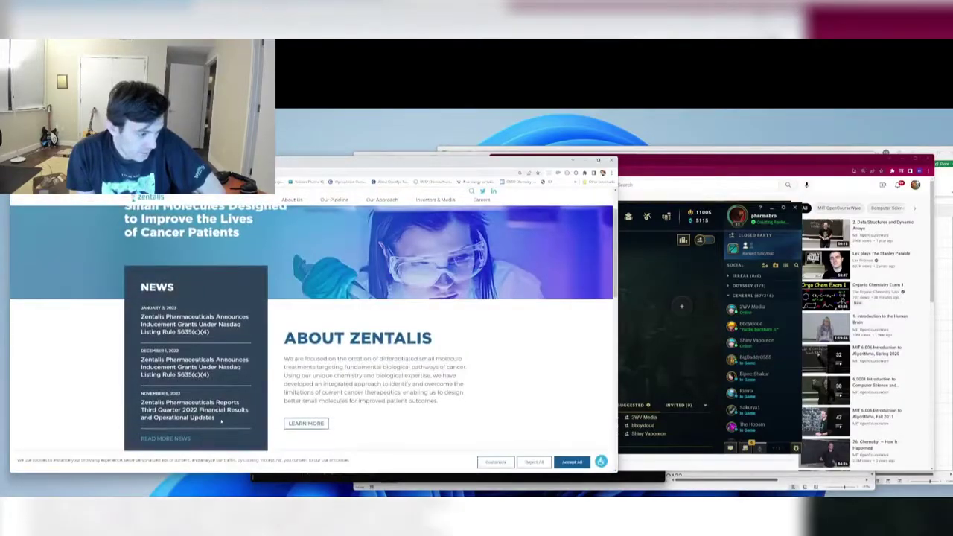
pyautogui.click(182, 439)
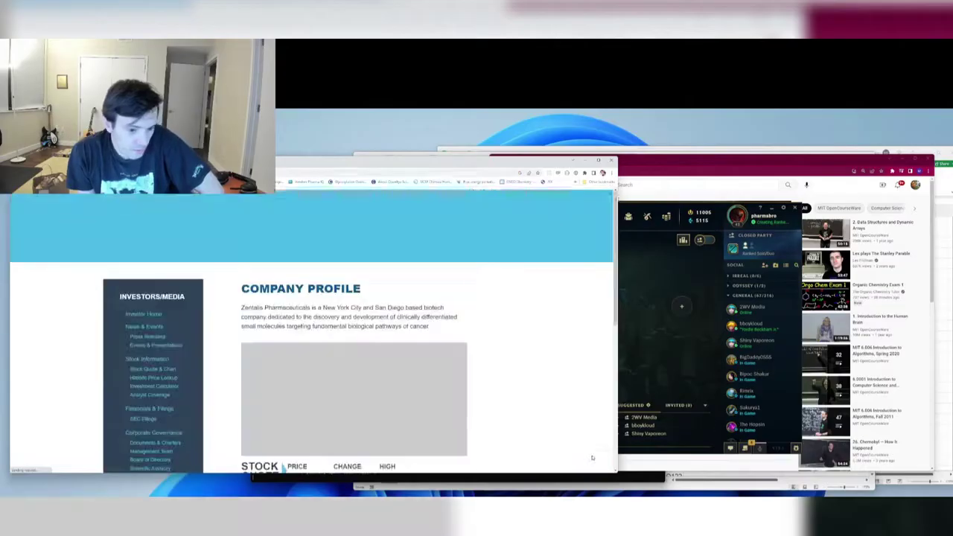
pyautogui.scroll(-5, 540, 373)
pyautogui.scroll(3, 541, 369)
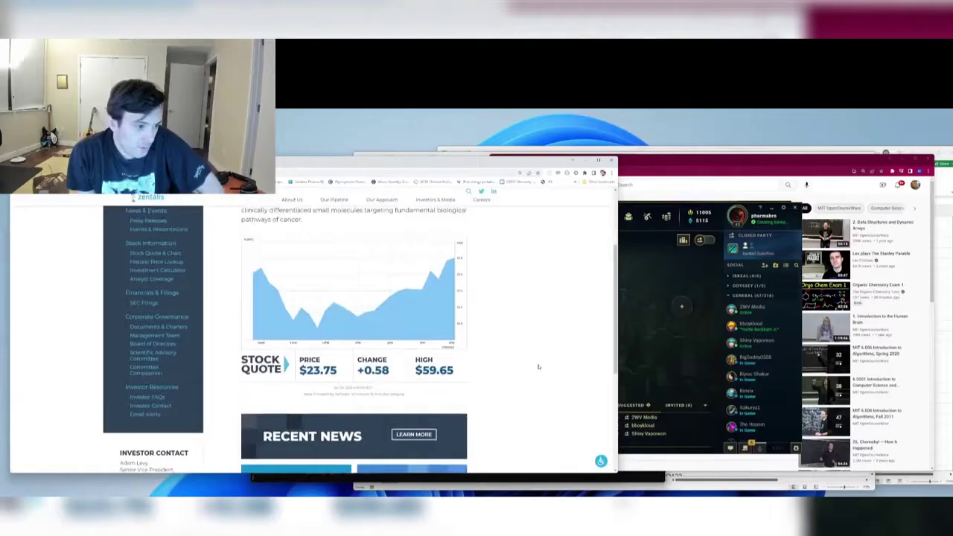
pyautogui.moveTo(332, 308); pyautogui.dragTo(387, 340)
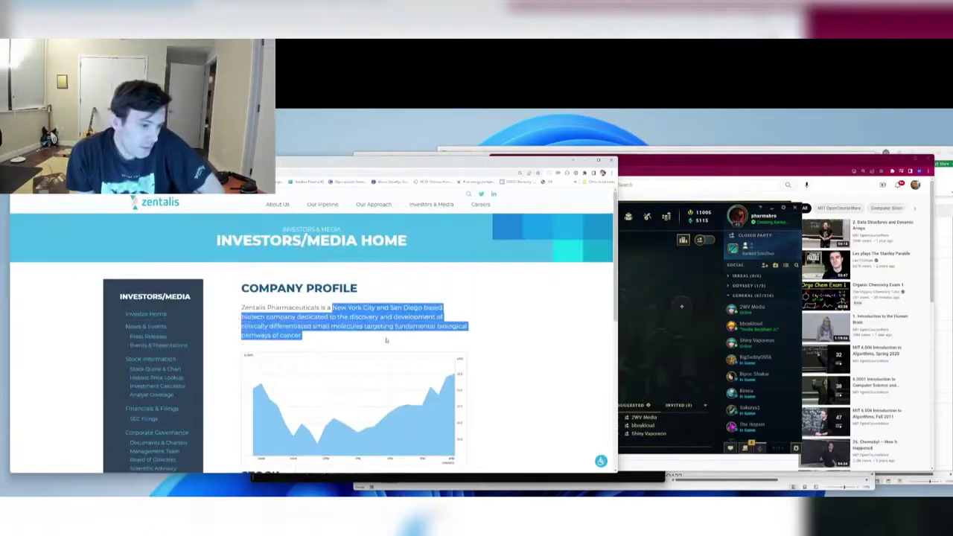
pyautogui.click(387, 339)
pyautogui.scroll(-3, 402, 289)
pyautogui.scroll(-2, 401, 289)
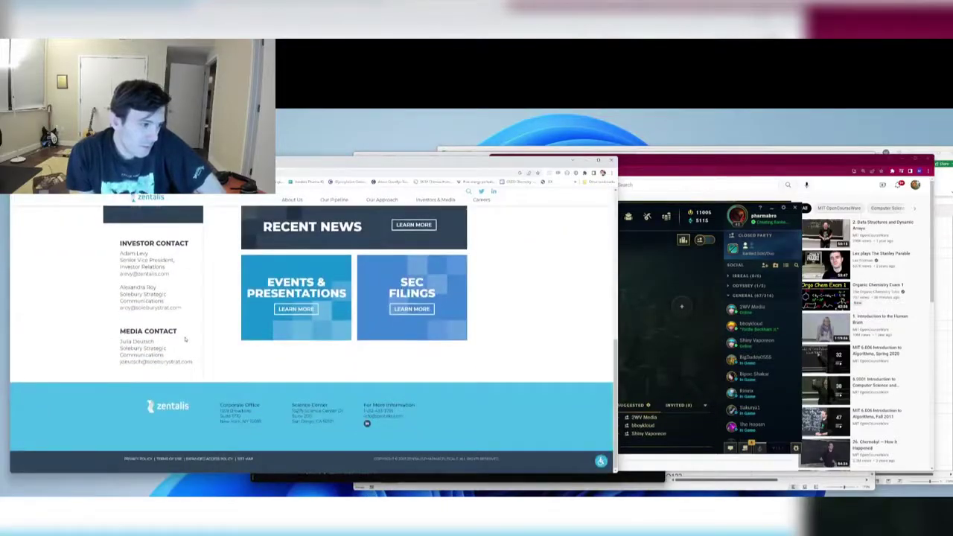
pyautogui.scroll(2, 186, 340)
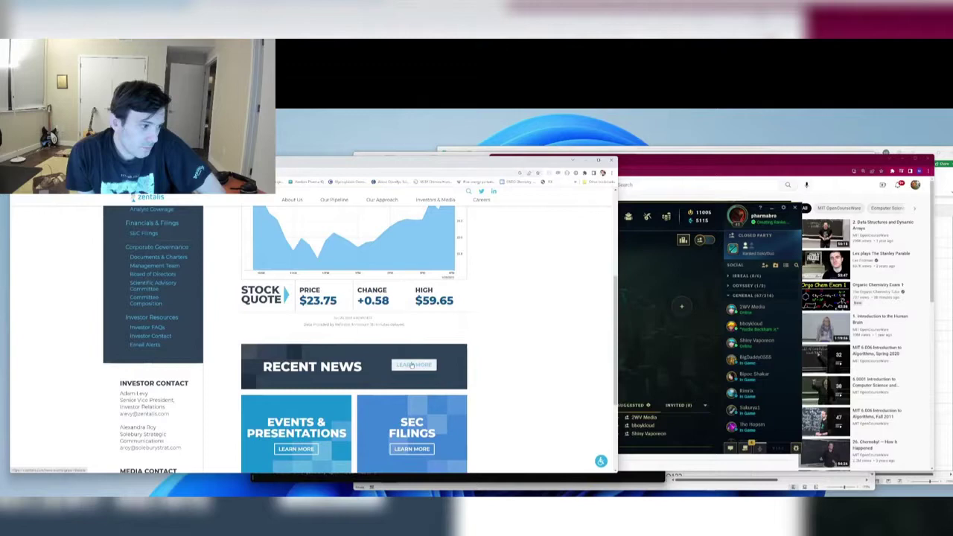
pyautogui.scroll(3, 190, 246)
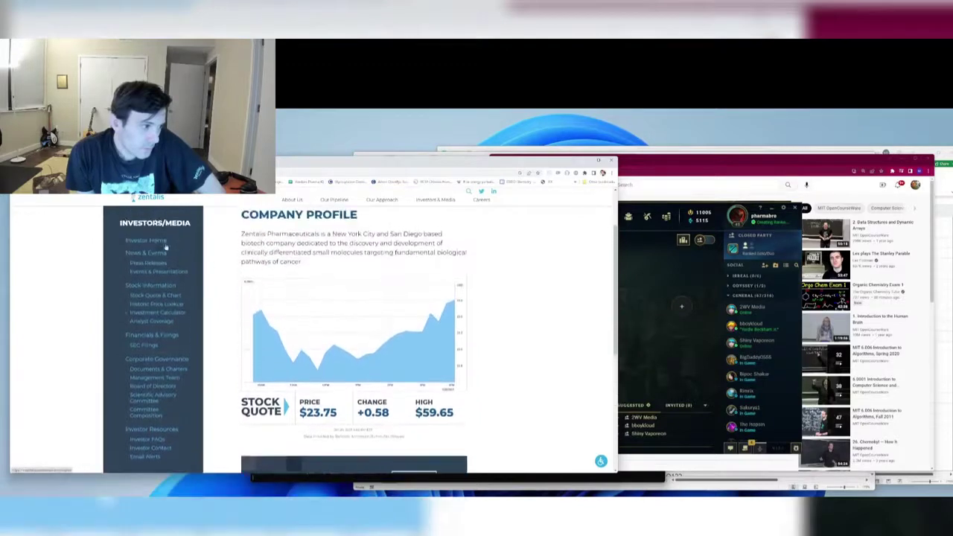
# Step: Open the Zentalis press releases page and bring up the choices of its Year filter
pyautogui.click(128, 263)
pyautogui.moveTo(292, 161); pyautogui.dragTo(290, 133)
pyautogui.click(266, 265)
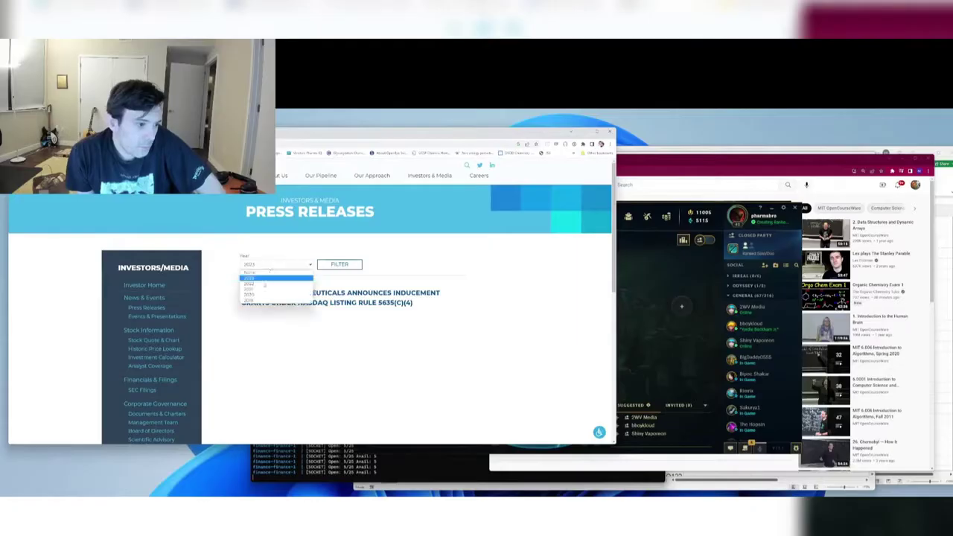